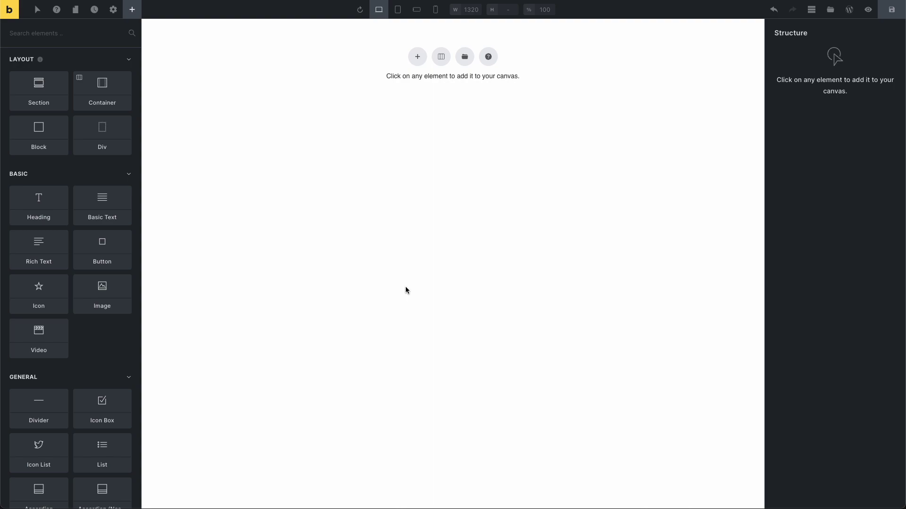
- Add a section and place a heading, a basic text and a button inside its container
left_click(31, 90)
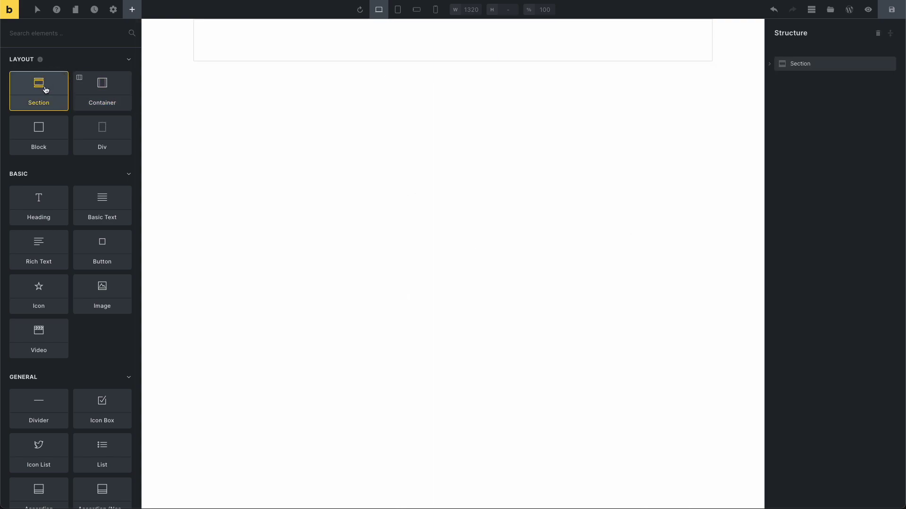
left_click(778, 68)
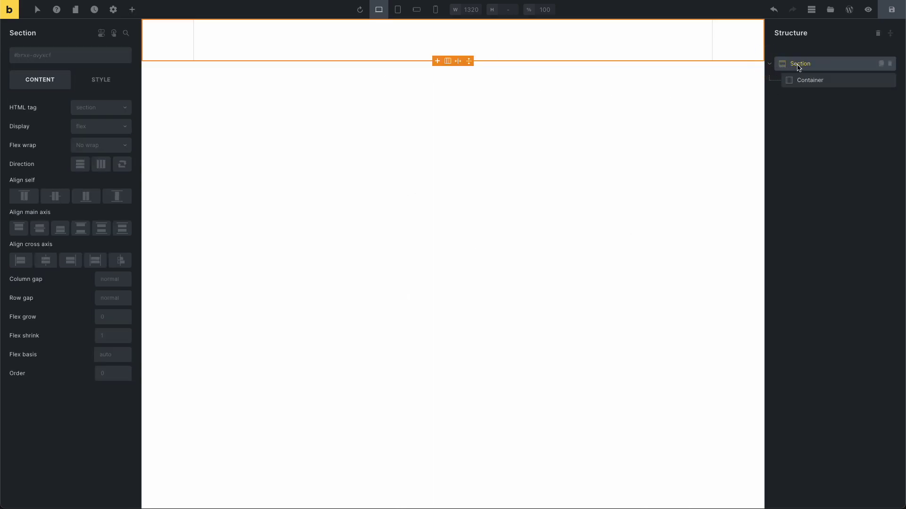
left_click(805, 82)
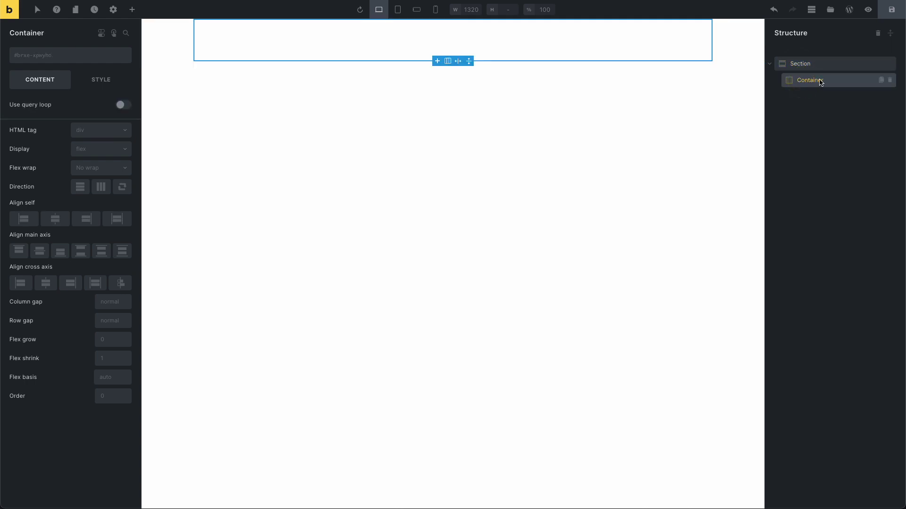
left_click(132, 10)
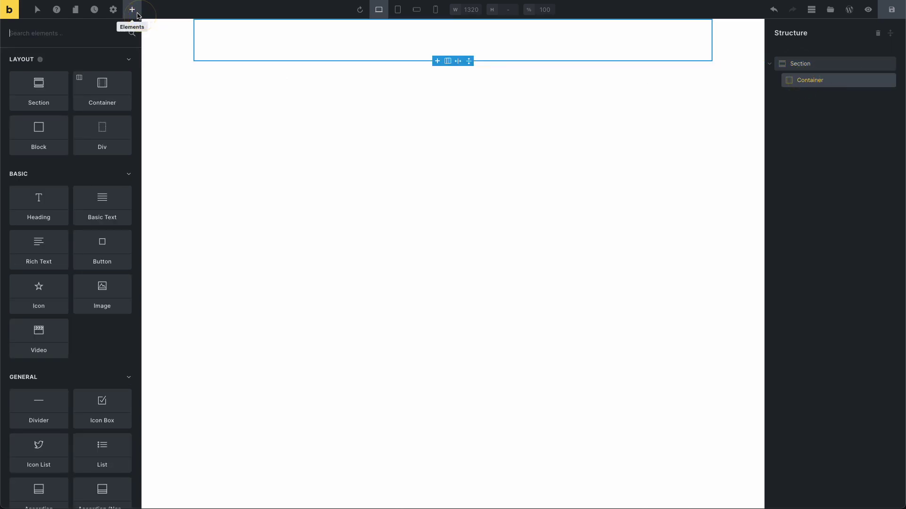
left_click(51, 213)
left_click(106, 209)
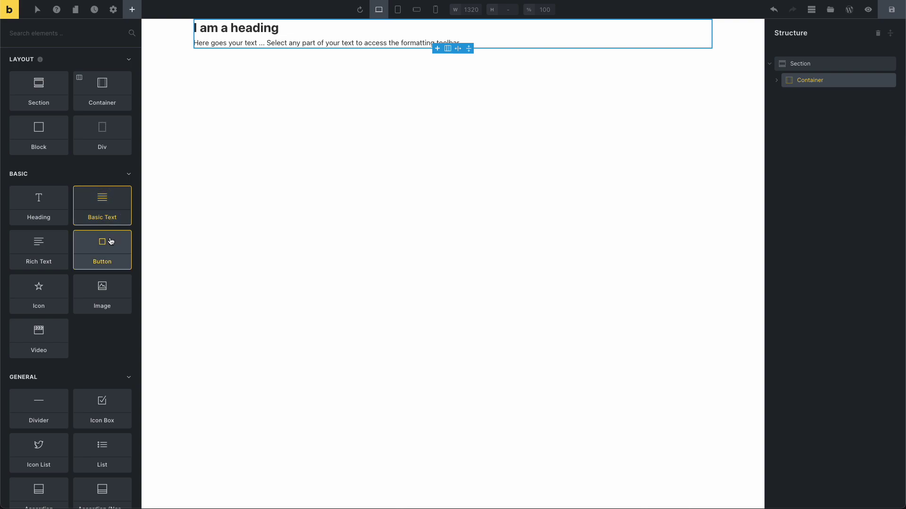
left_click(110, 242)
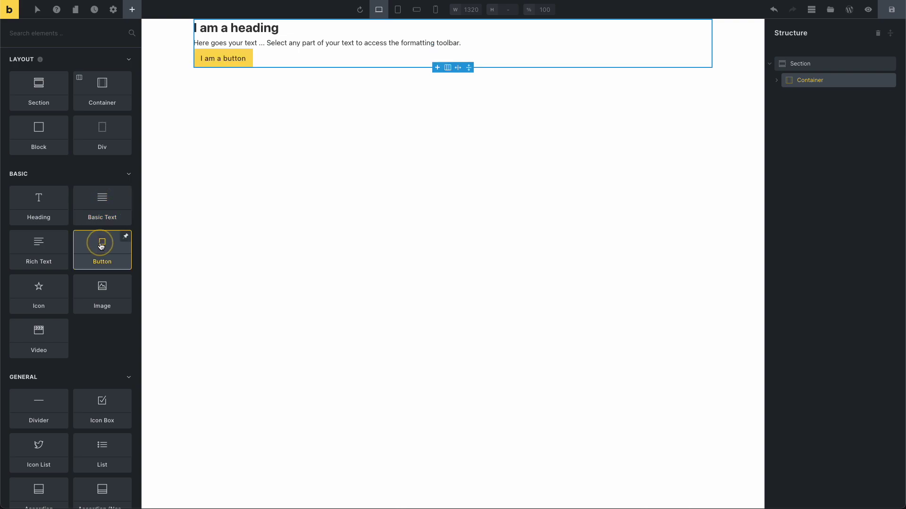
left_click(779, 80)
- Create the global class fb-video-example on the section and copy the class name
left_click(797, 66)
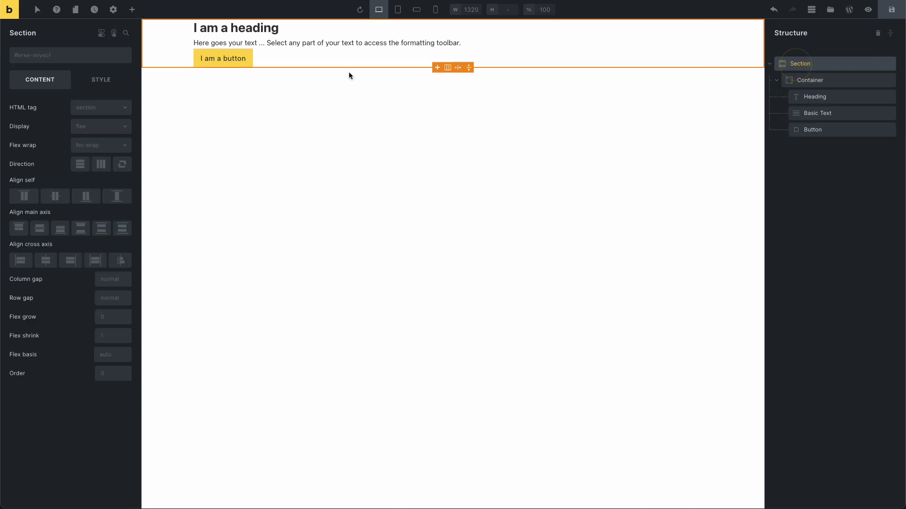
left_click(45, 56)
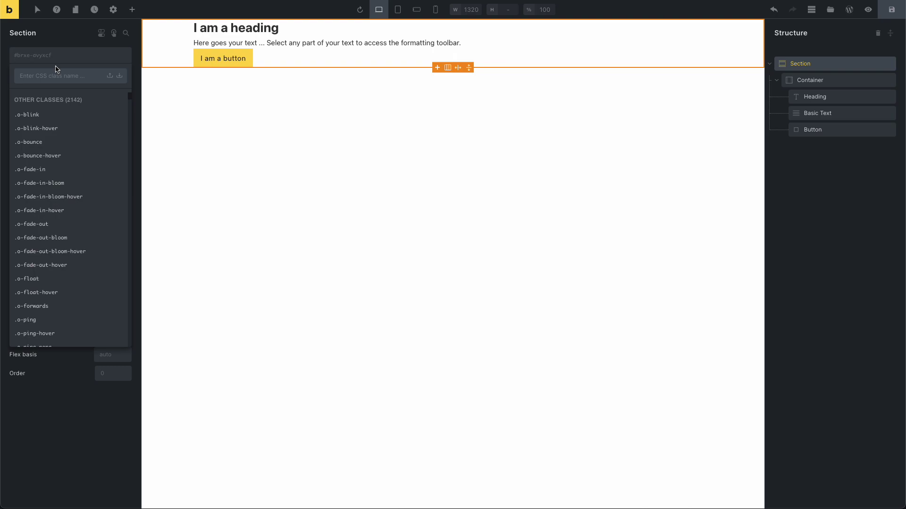
type("fb-video")
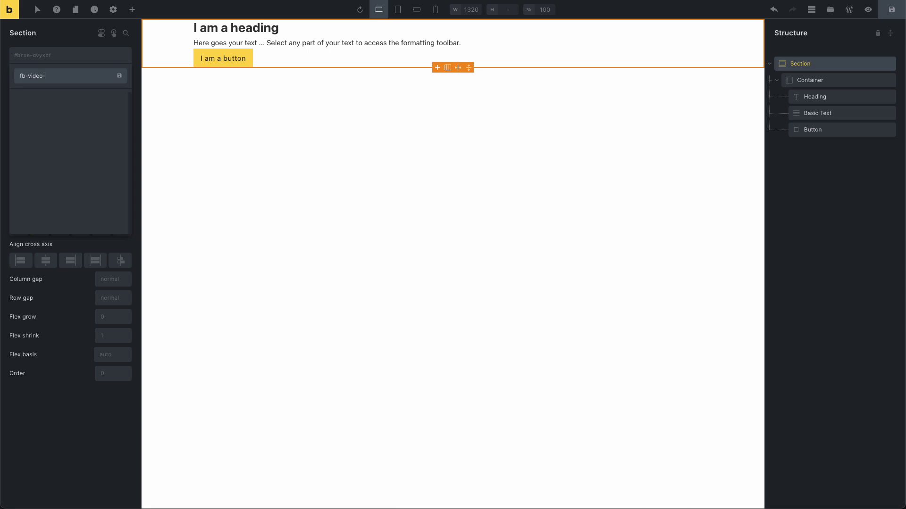
type("-example")
triple_click(66, 76)
key("super+c")
key("Return")
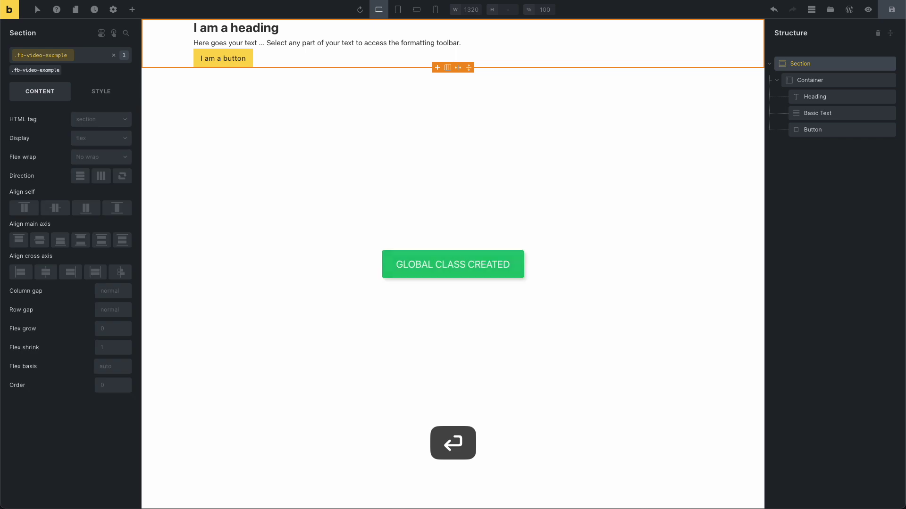
- Create the class fb-video-example__container on the container
left_click(811, 80)
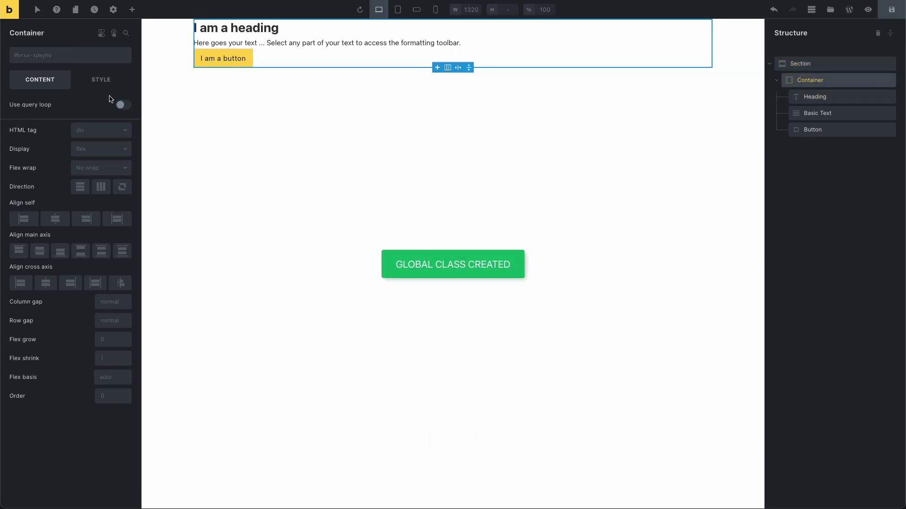
left_click(63, 57)
key("super+v")
type("__co")
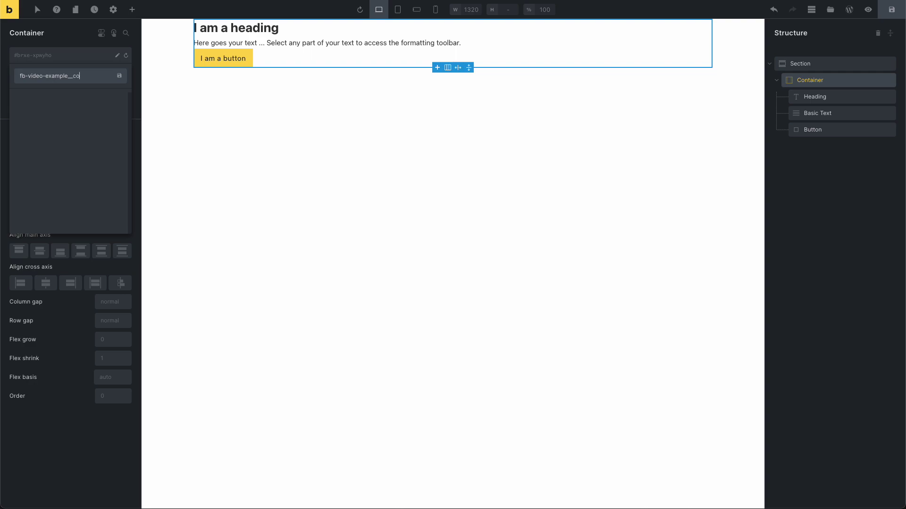
type("ntainer")
key("Return")
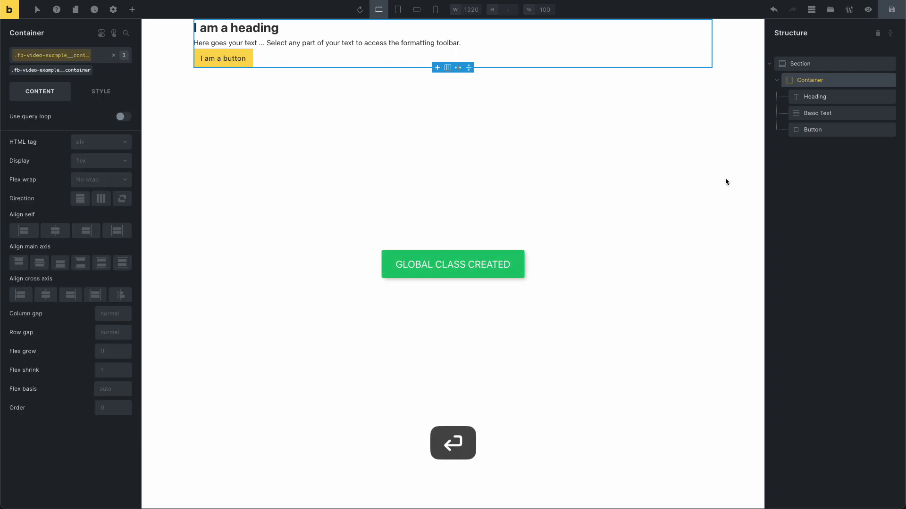
- Create the class fb-video-example__heading on the heading element
left_click(821, 96)
left_click(61, 63)
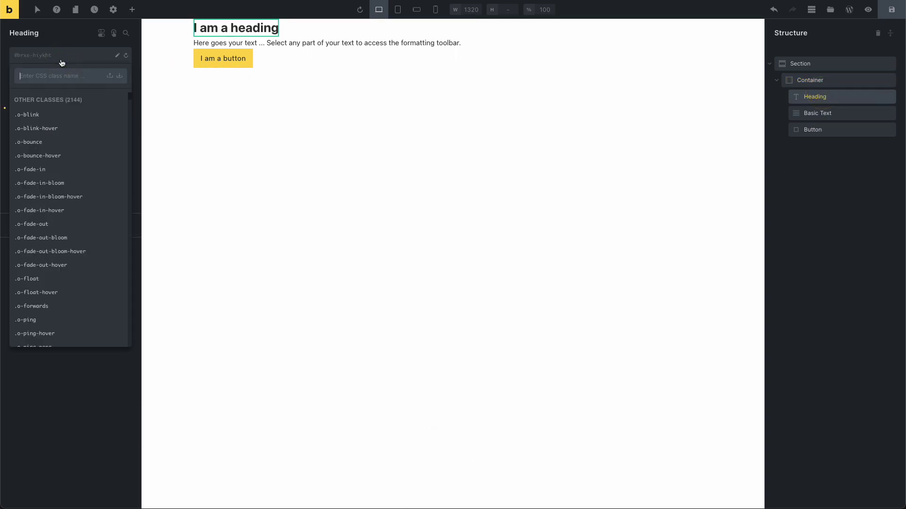
key("super+v")
type("__")
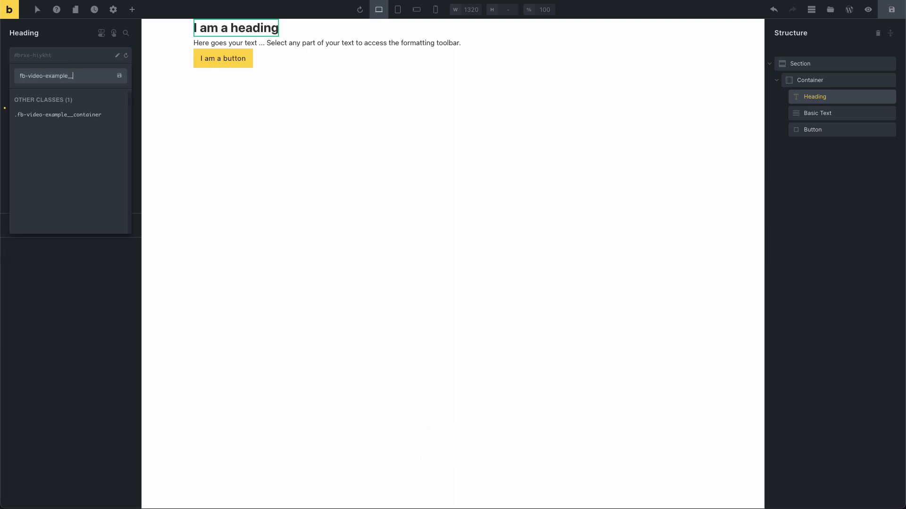
type("heading")
key("Return")
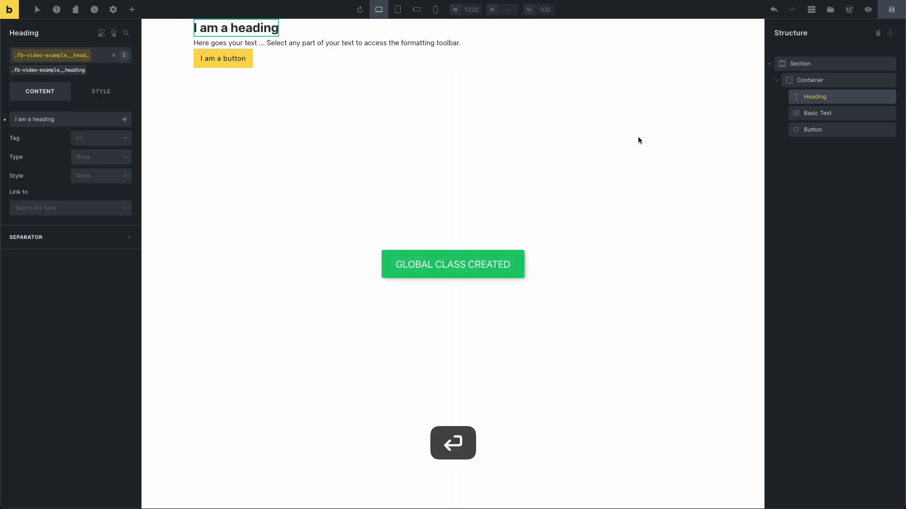
- Create the class fb-video-example__intro on the basic text element
left_click(818, 113)
left_click(56, 63)
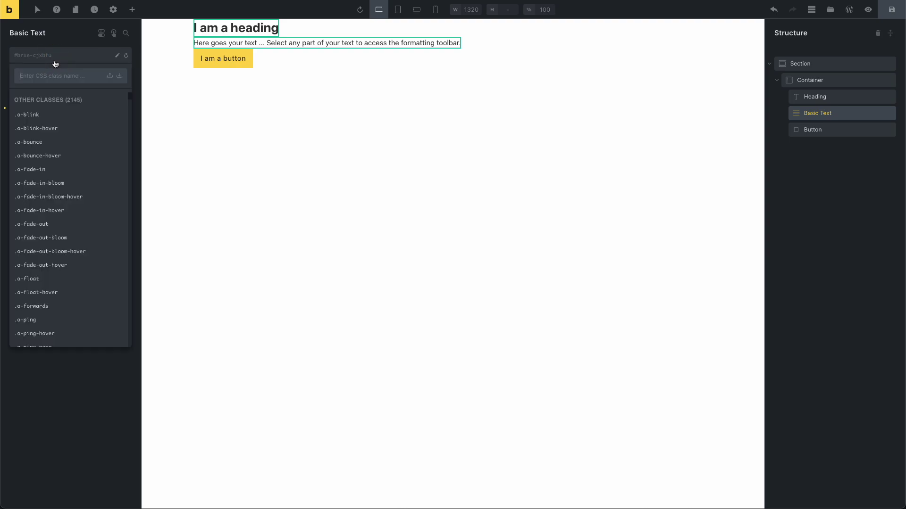
key("super+v")
type("__")
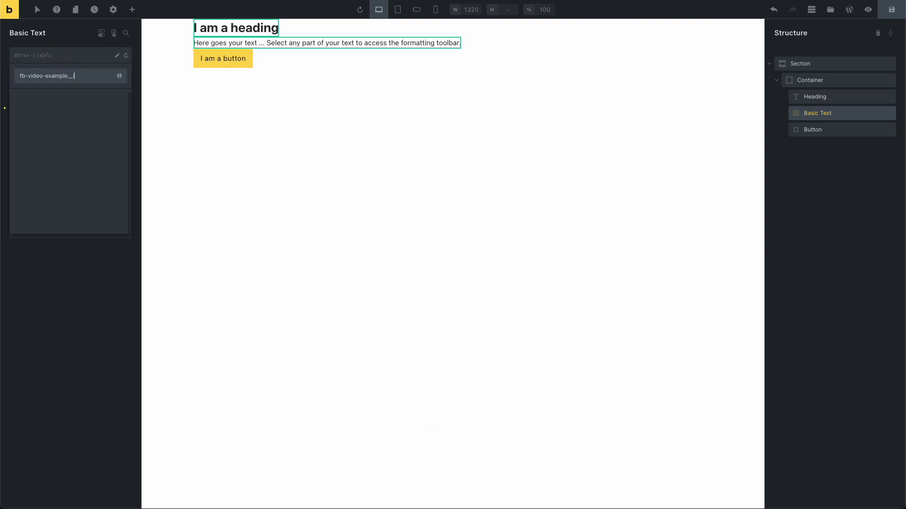
type("intro")
key("Return")
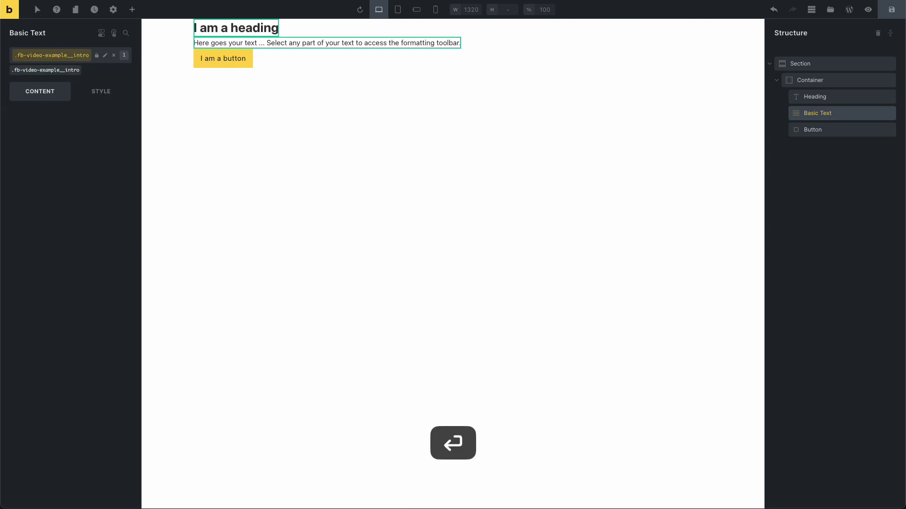
- Set the container class's height to 40rem and center its content along the main axis
left_click(814, 134)
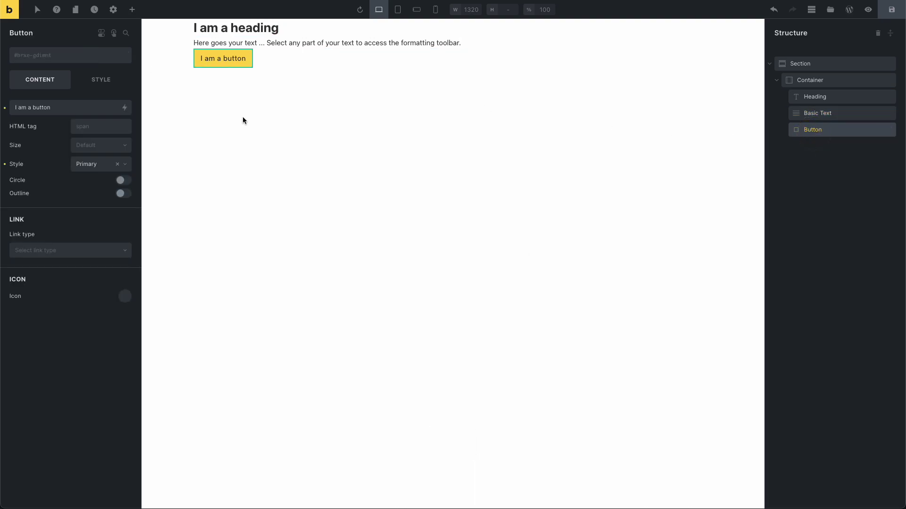
left_click(803, 83)
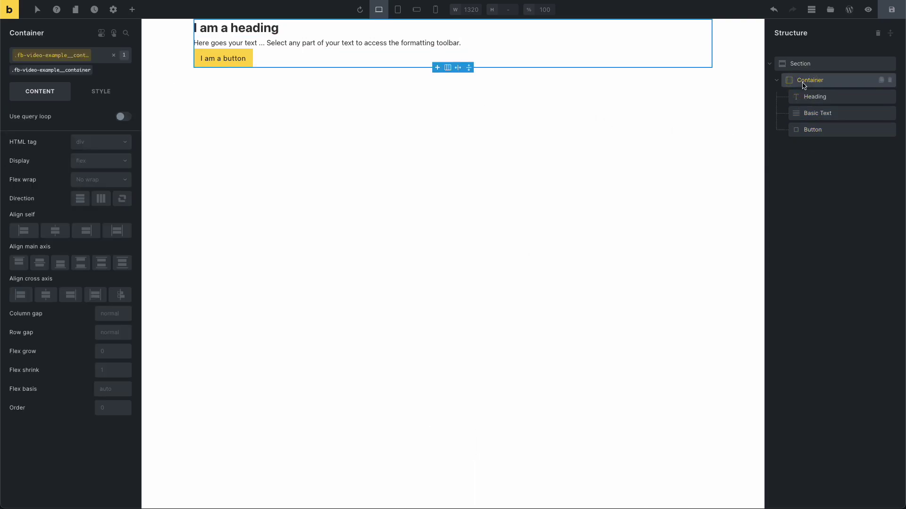
left_click(90, 90)
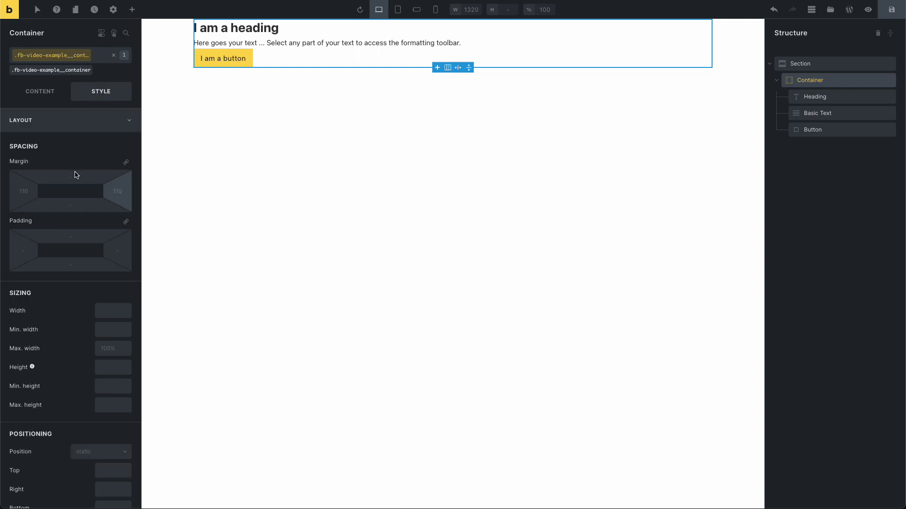
left_click(103, 365)
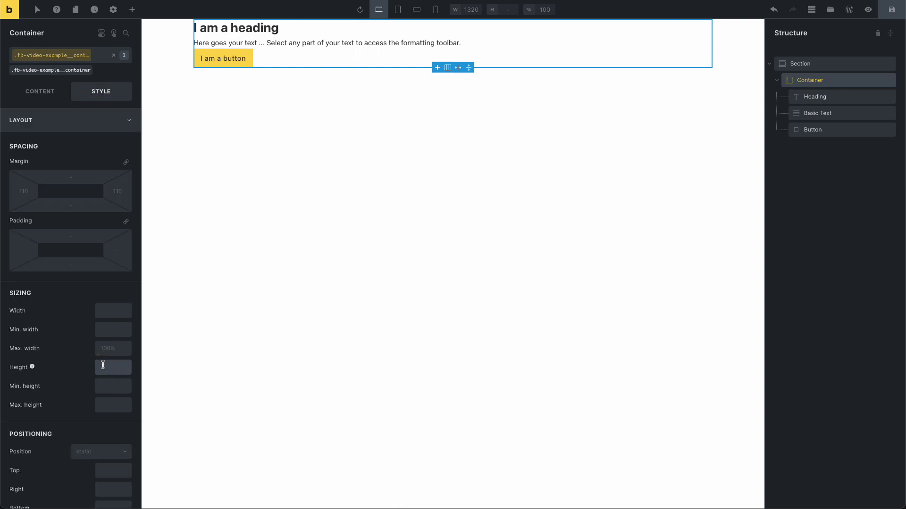
type("4")
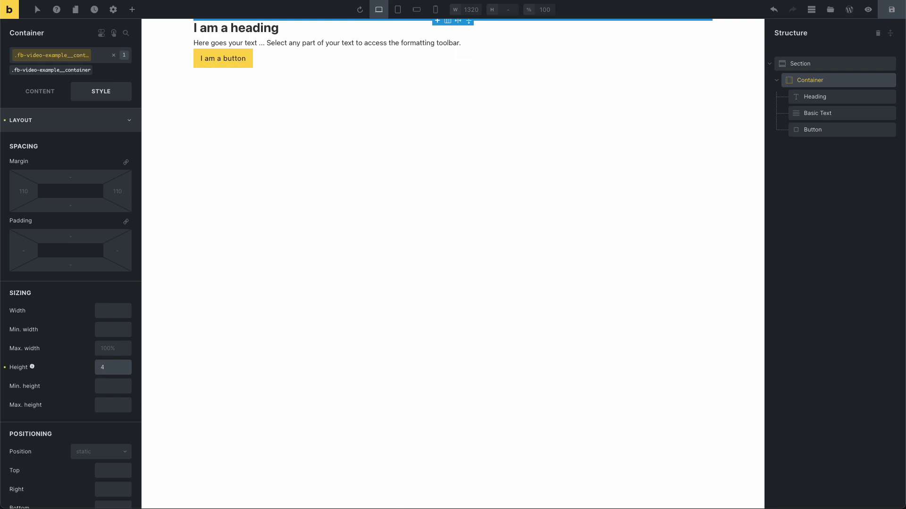
type("0rem")
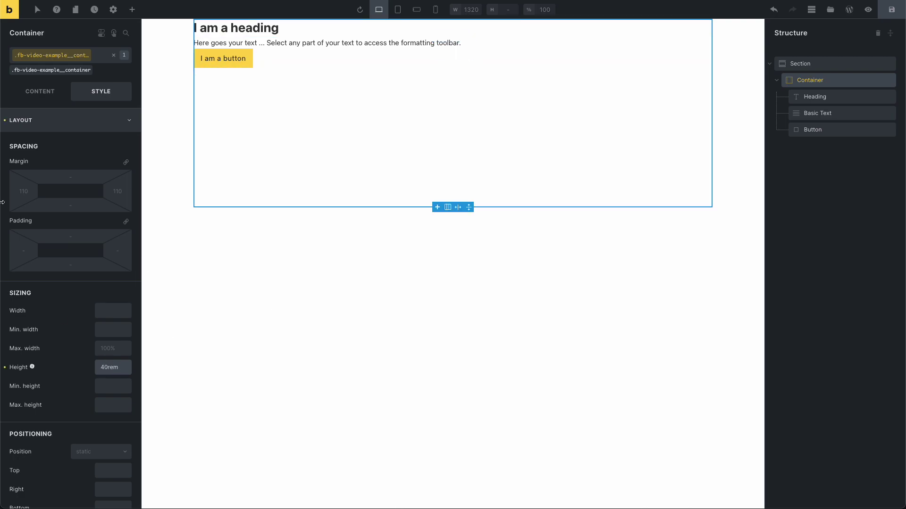
left_click(41, 92)
left_click(40, 265)
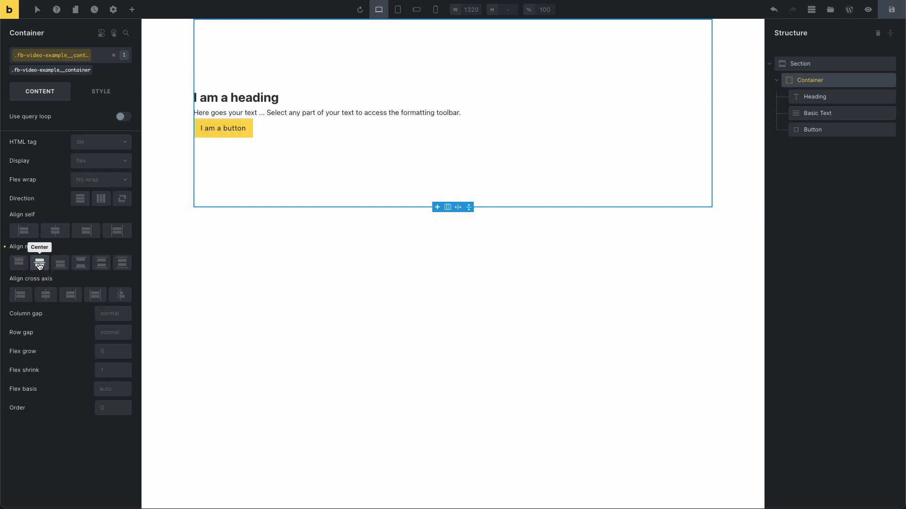
- Set the container class's padding to 2rem left and right and 6rem top and bottom
left_click(102, 93)
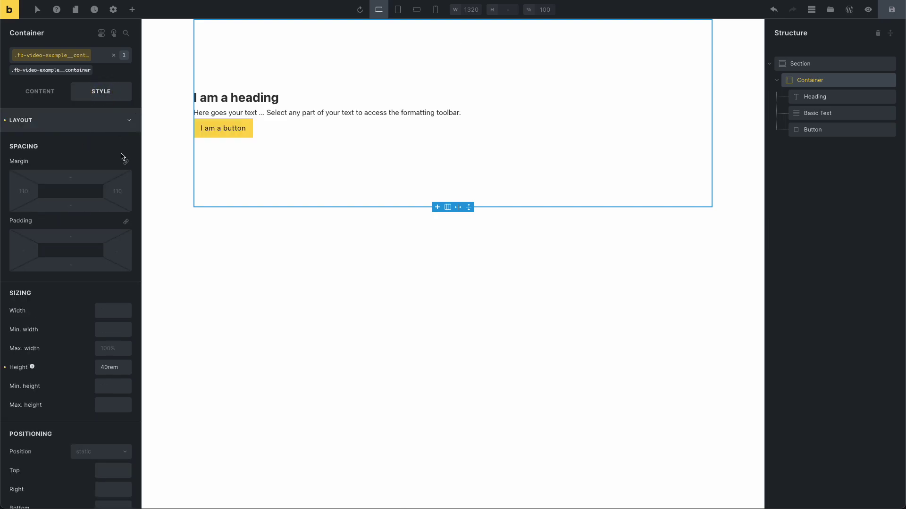
left_click(126, 221)
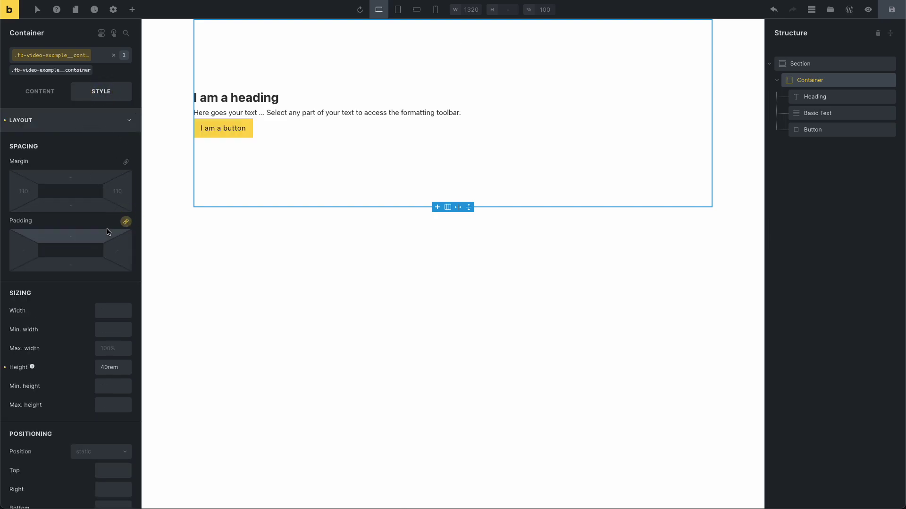
left_click(90, 235)
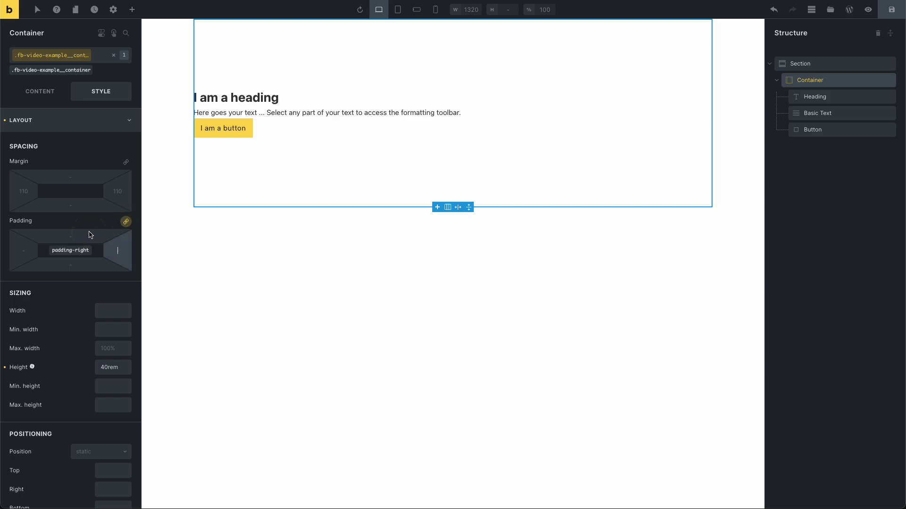
type("2rem")
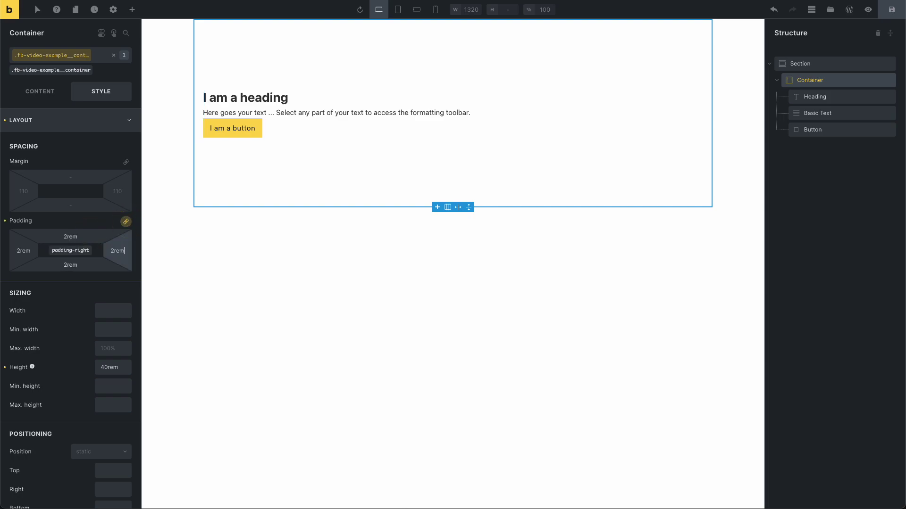
left_click(126, 222)
left_click_drag(67, 234, 53, 262)
type("6")
type("6")
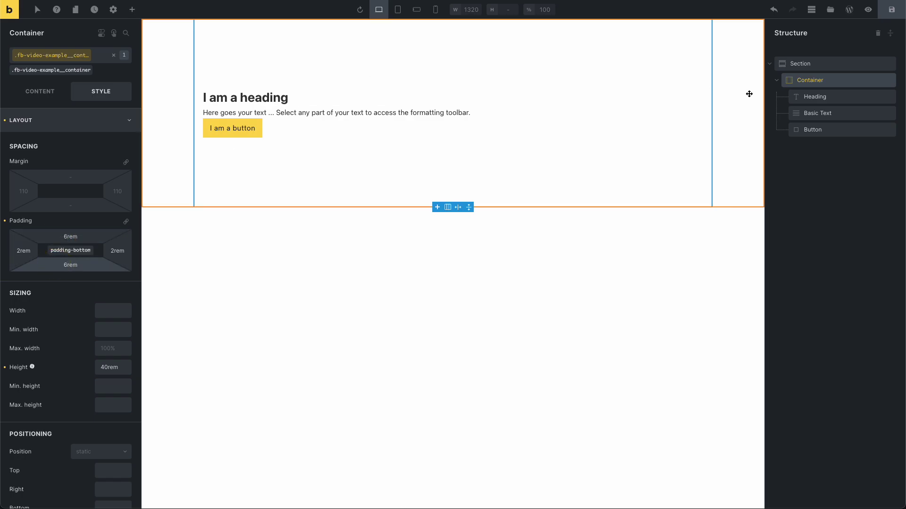
- Examine the section's background settings, including the background video option
left_click(806, 69)
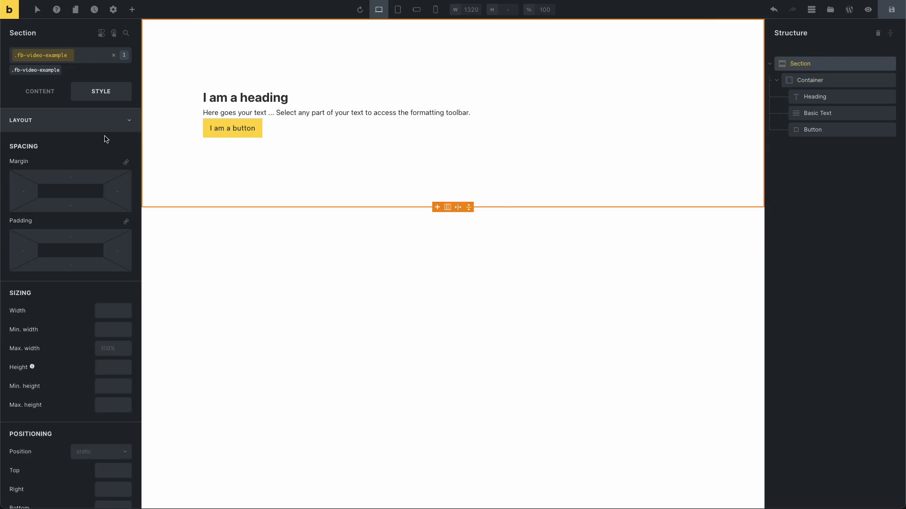
left_click(67, 121)
left_click(69, 160)
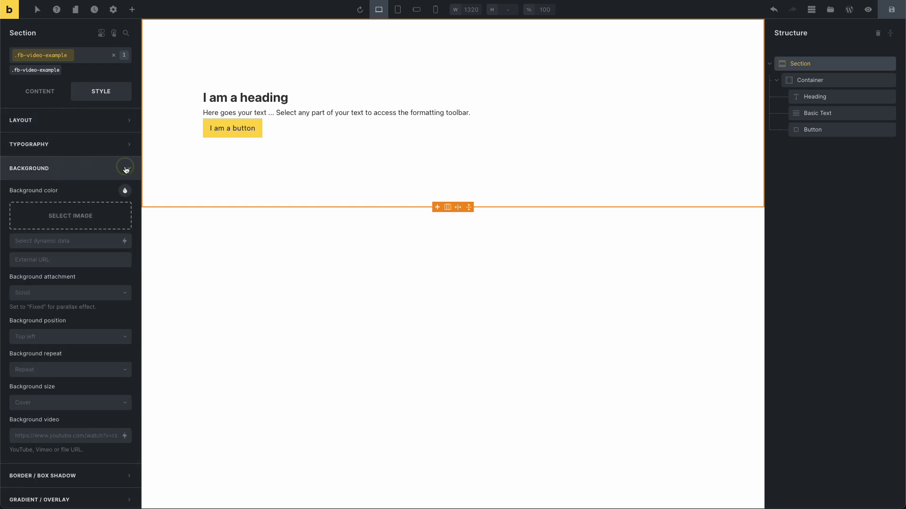
left_click(101, 168)
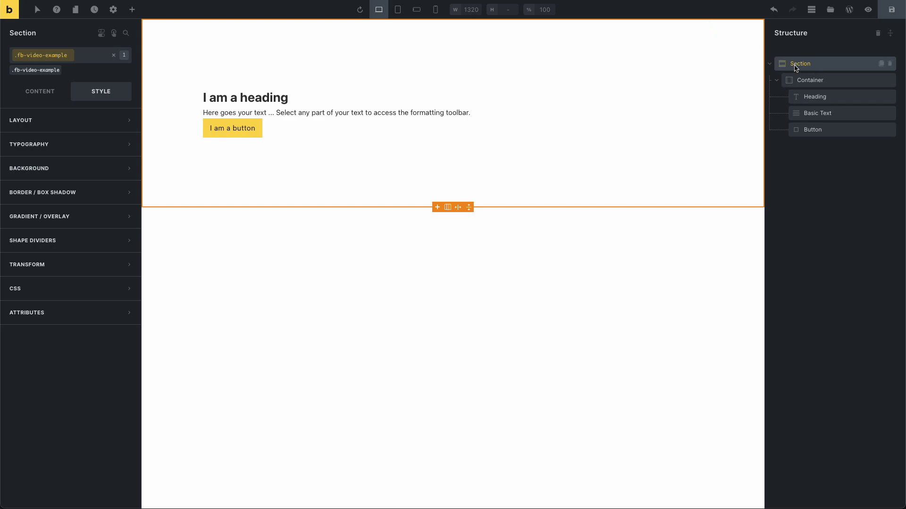
- Add an Image element to the section and place it above the container as the section's first child
left_click(127, 14)
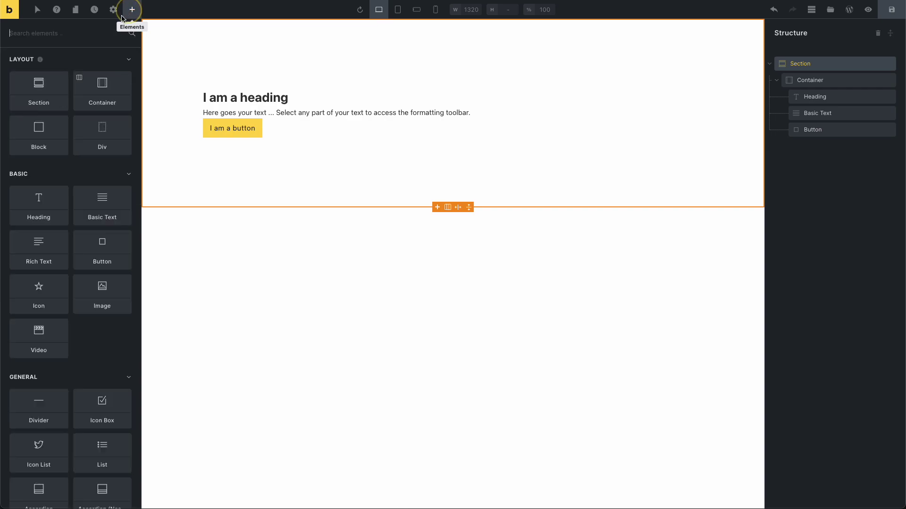
left_click(98, 297)
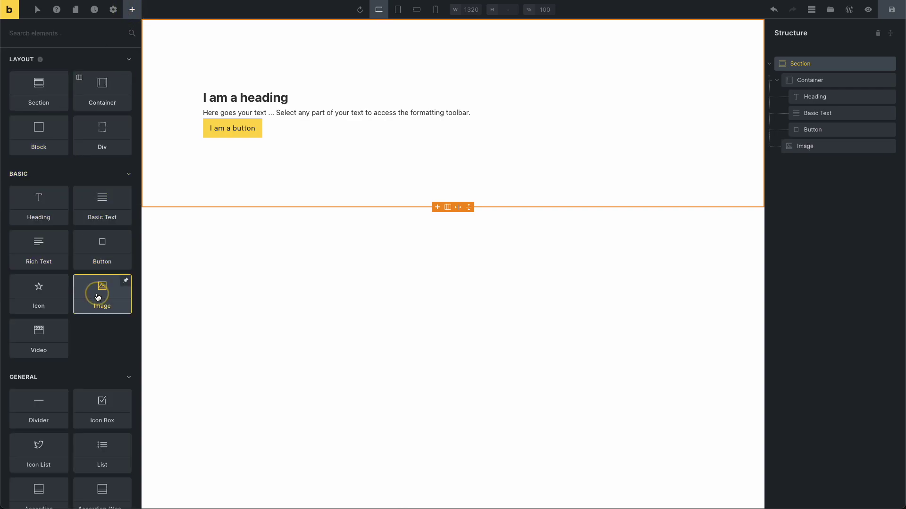
left_click_drag(797, 146, 805, 76)
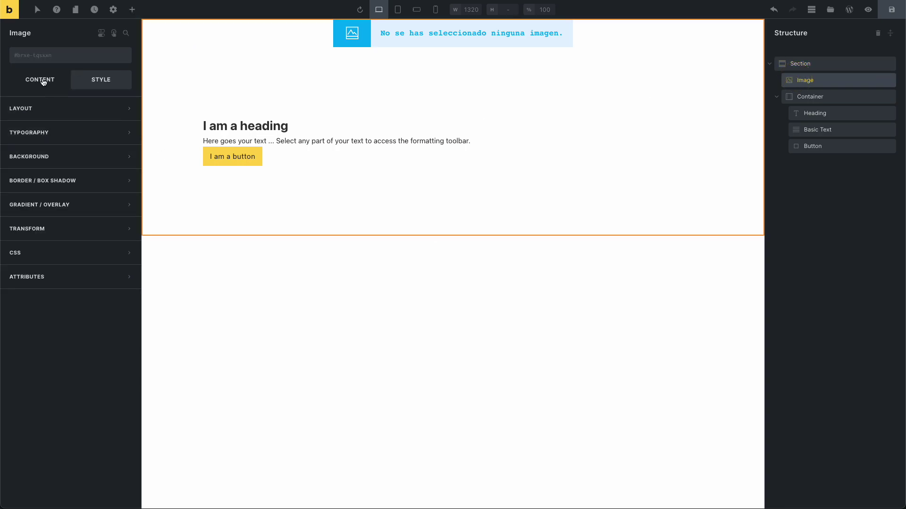
- Insert banner-moto.jpg from the media library as the image element's picture
left_click(44, 81)
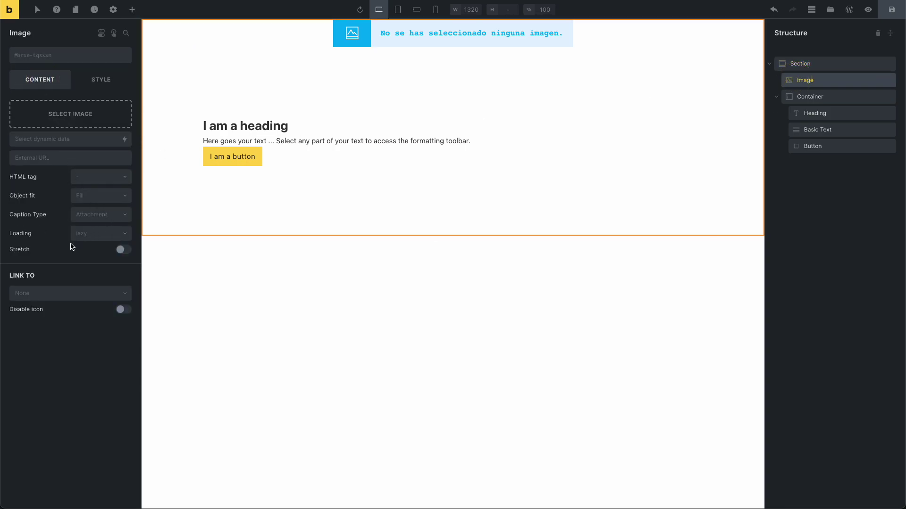
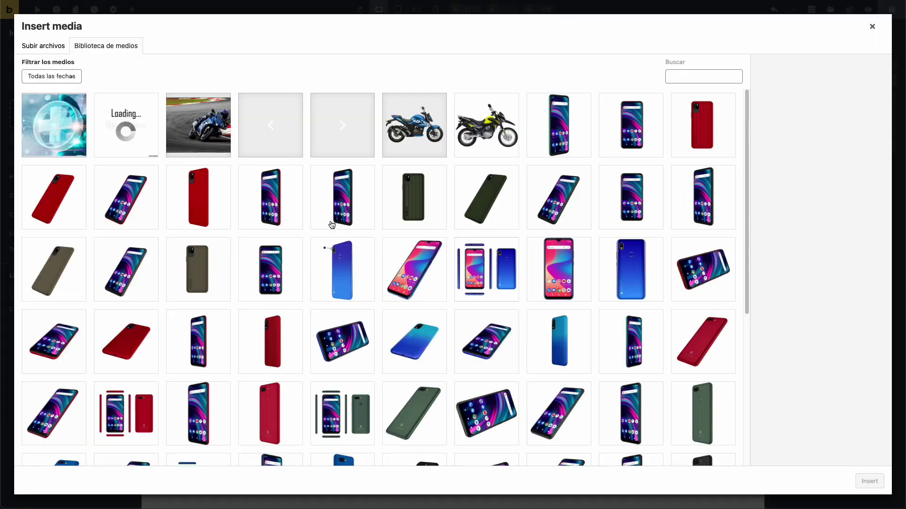
left_click(198, 125)
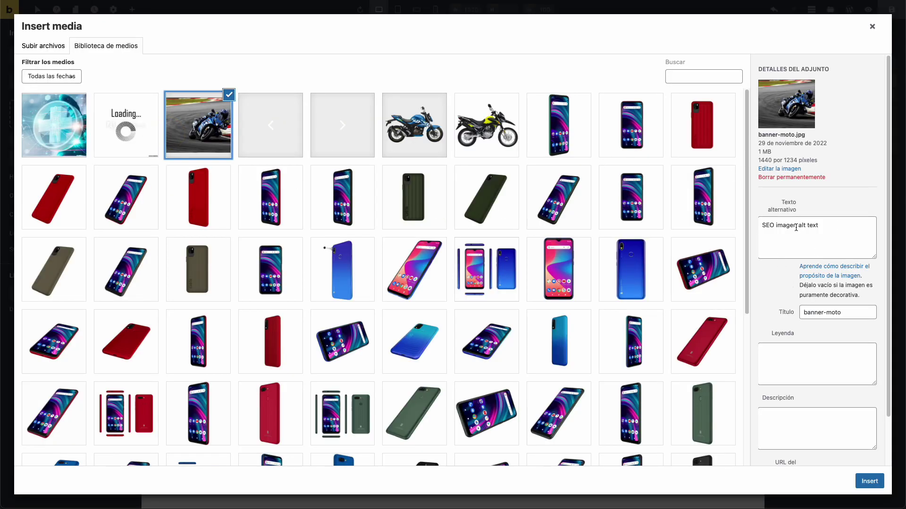
left_click(869, 481)
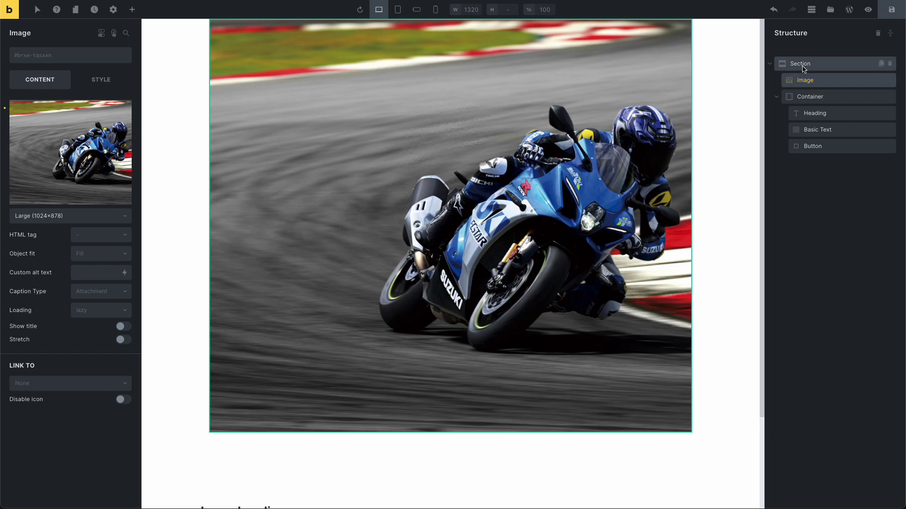
- Set the section class fb-video-example to relative positioning
left_click(798, 66)
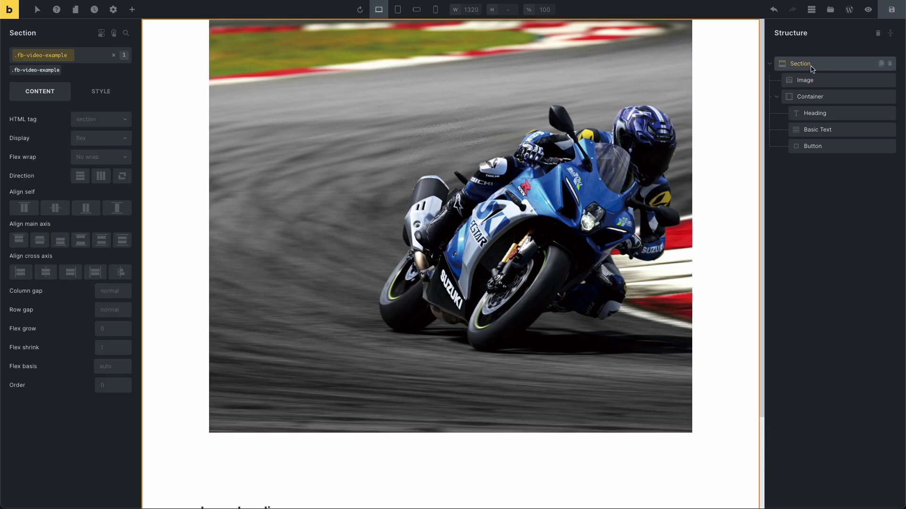
left_click(100, 96)
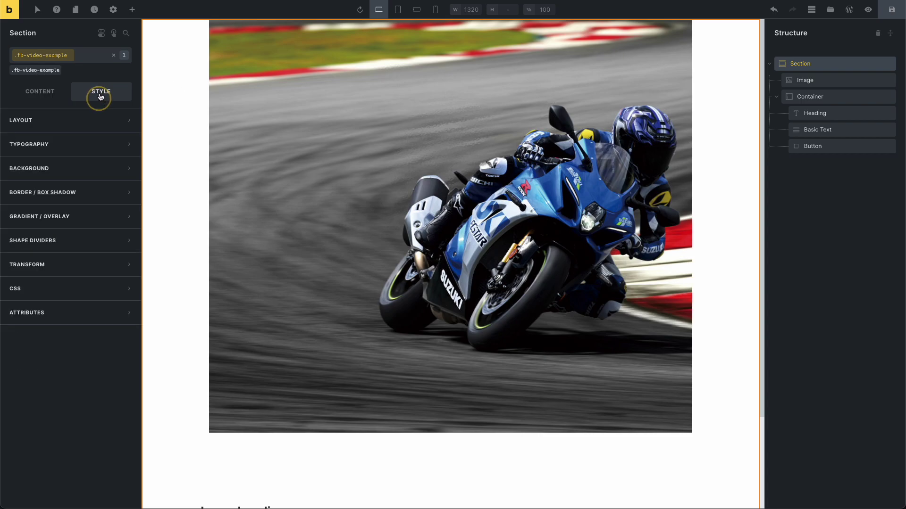
left_click(85, 129)
scroll(71, 397, "down", 1)
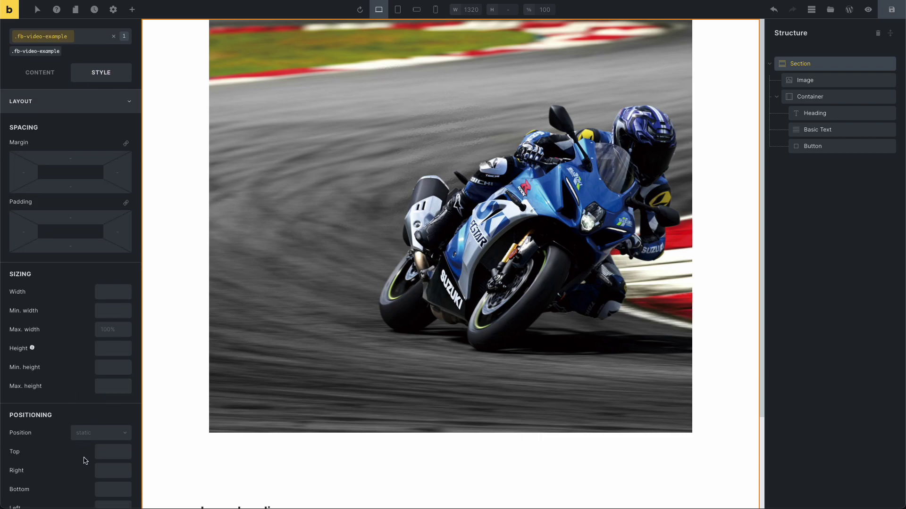
left_click(90, 438)
scroll(89, 446, "down", 1)
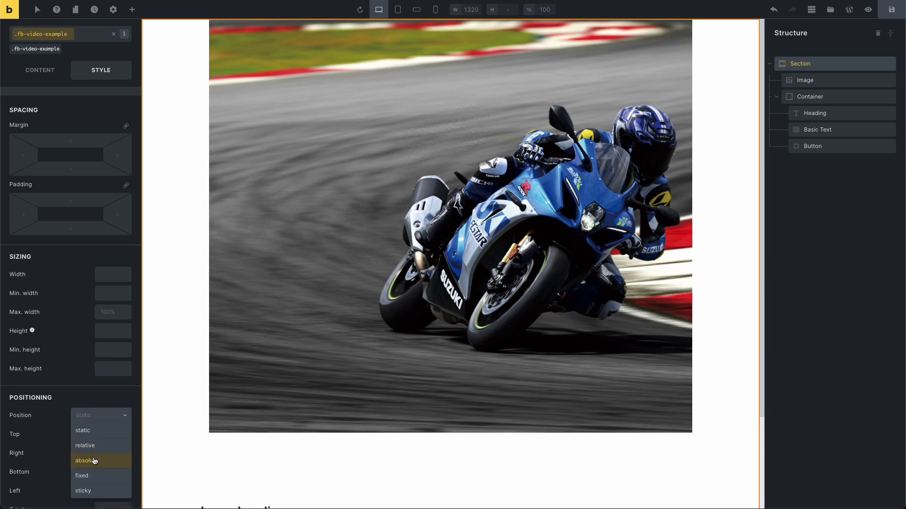
left_click(93, 451)
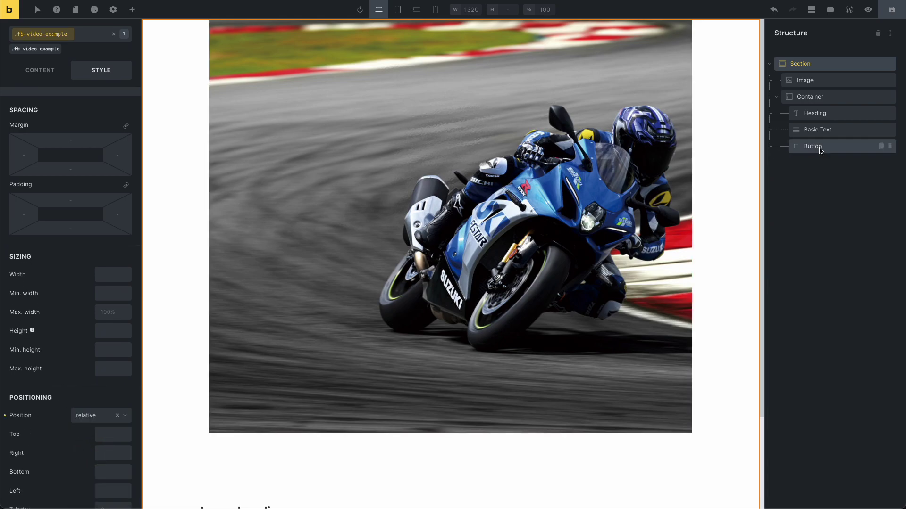
- Create the class fb-img-bg on the image element
left_click(807, 81)
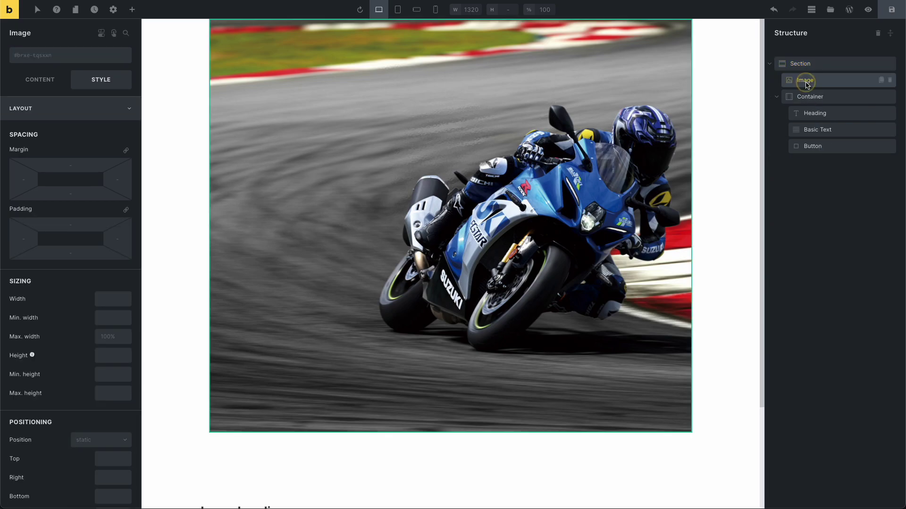
left_click(52, 61)
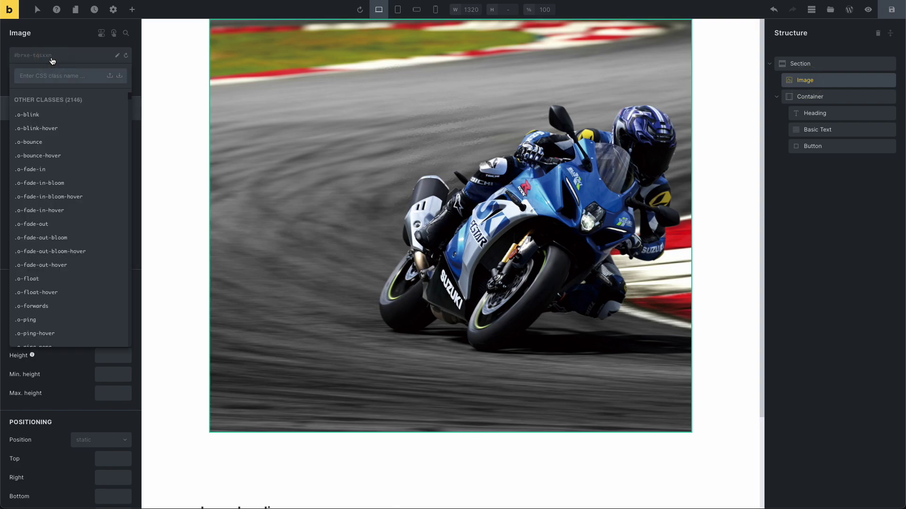
type("f")
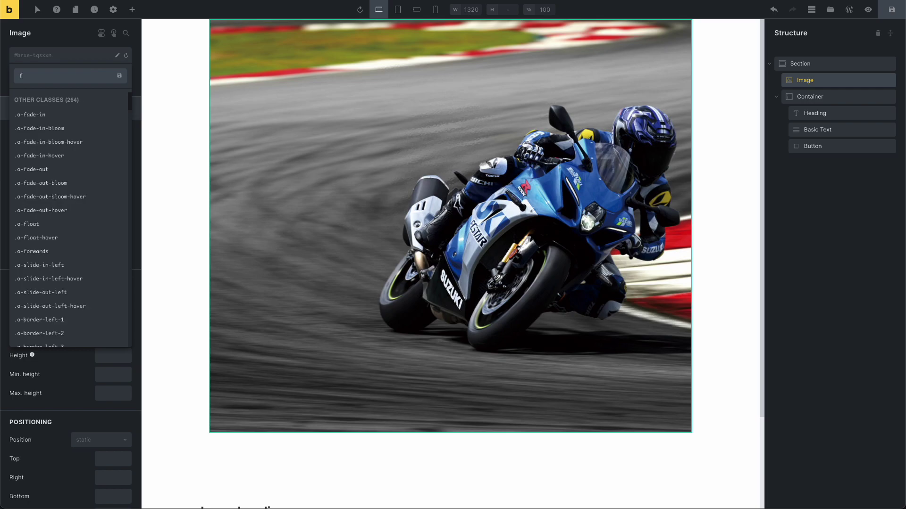
type("b-b")
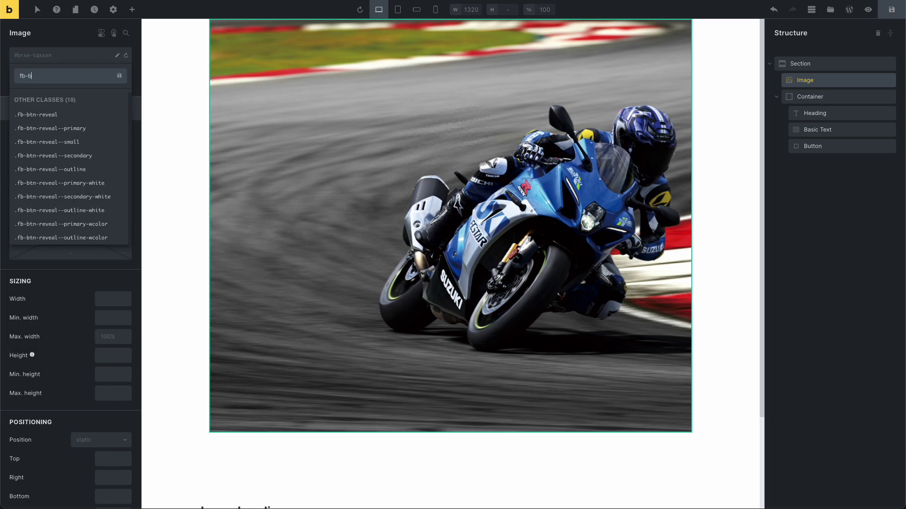
key("BackSpace")
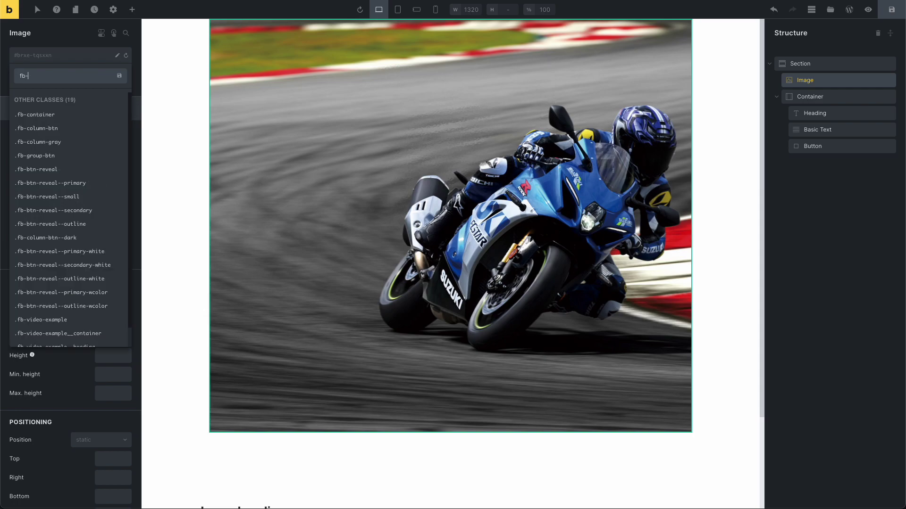
type("img-bg")
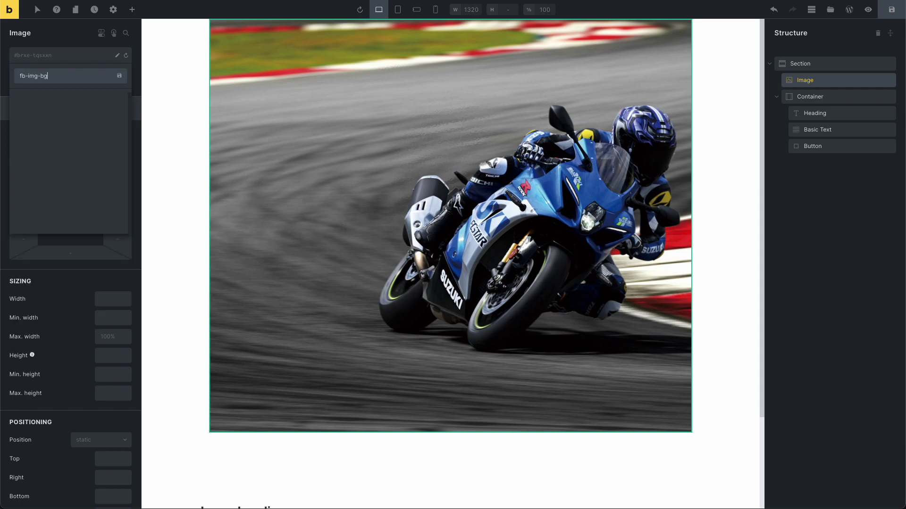
key("Return")
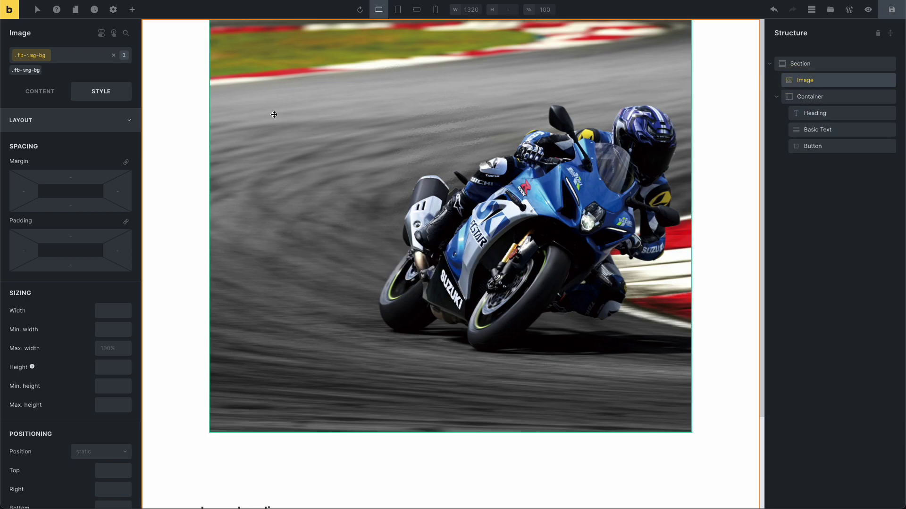
- Set the image's object fit to Cover and its caption type to No caption
left_click(42, 91)
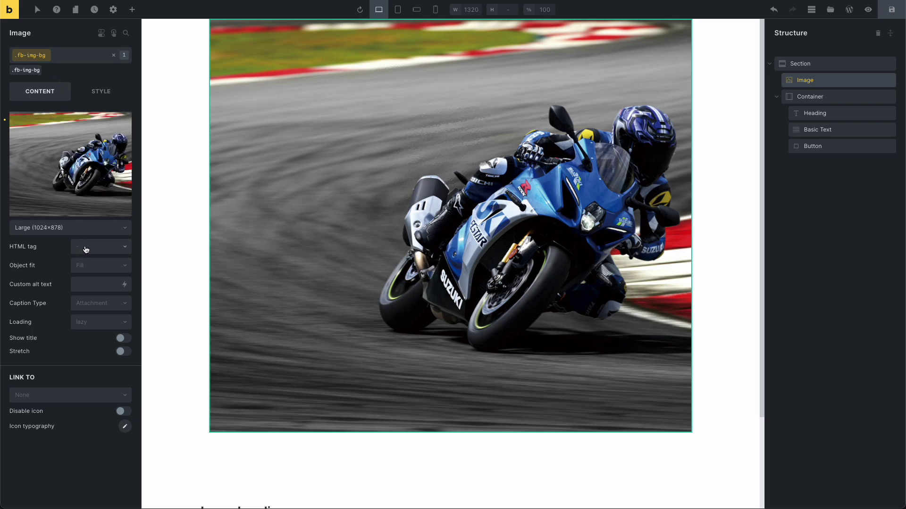
left_click(89, 266)
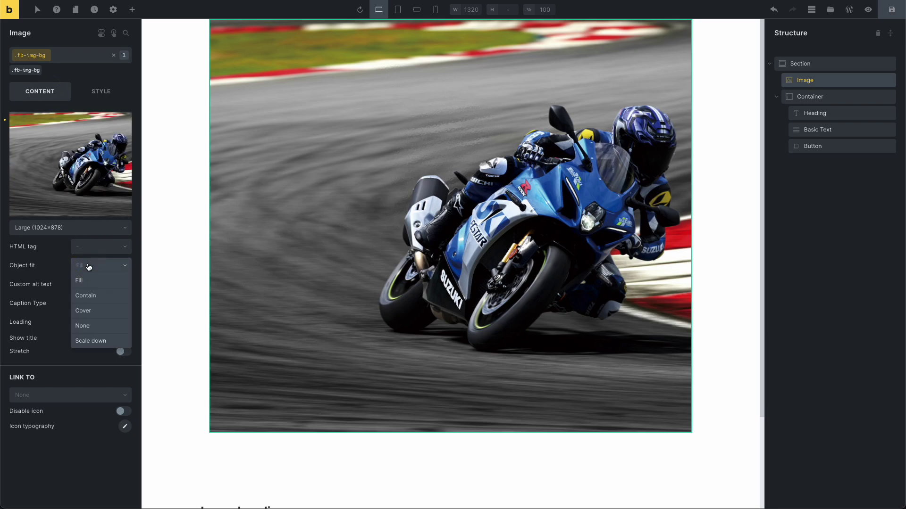
left_click(94, 307)
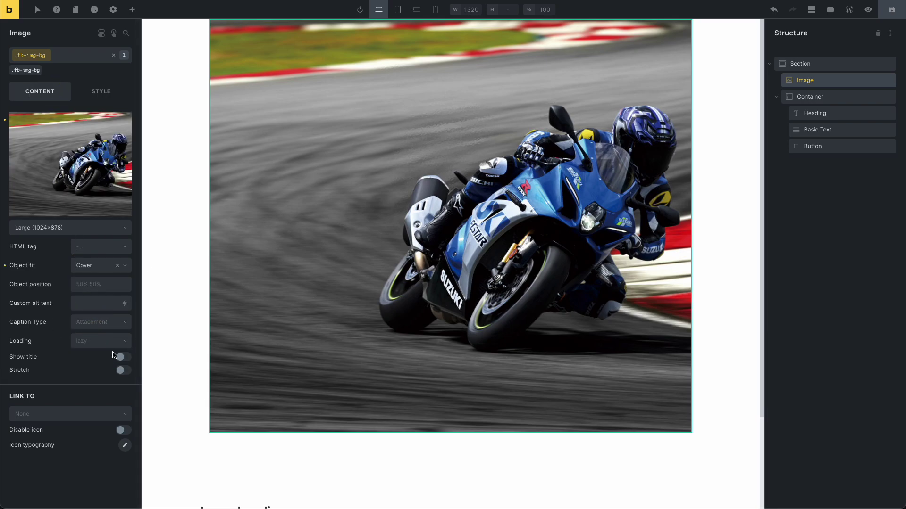
left_click(95, 323)
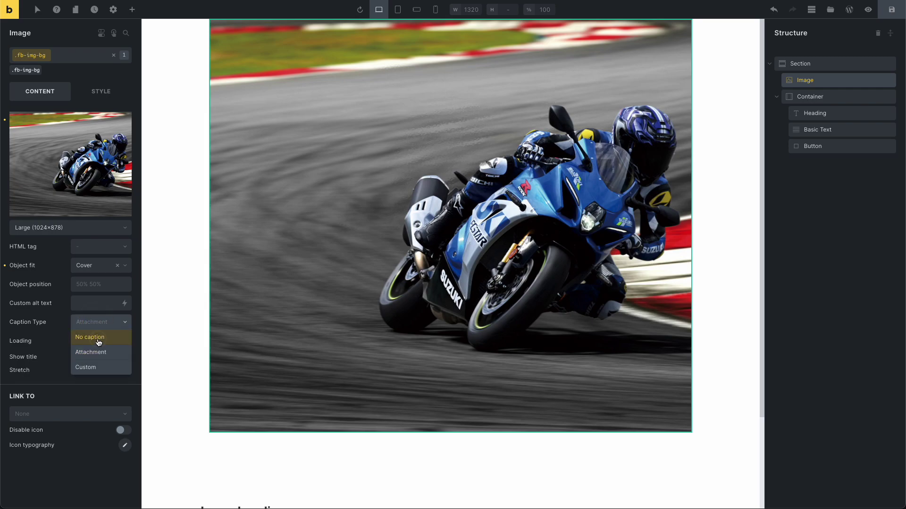
left_click(97, 339)
- Set the width and height of the image class fb-img-bg to 100% each
left_click(102, 92)
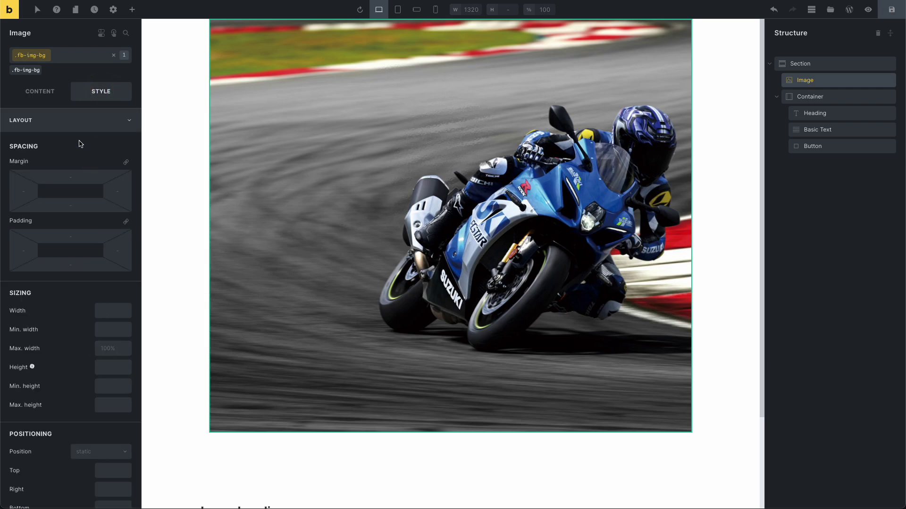
left_click(113, 311)
type("100%")
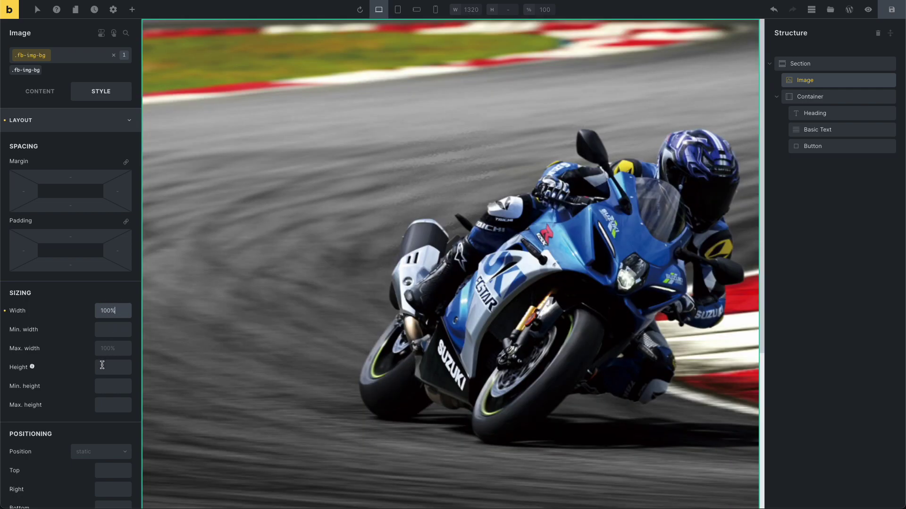
left_click(101, 366)
type("100%")
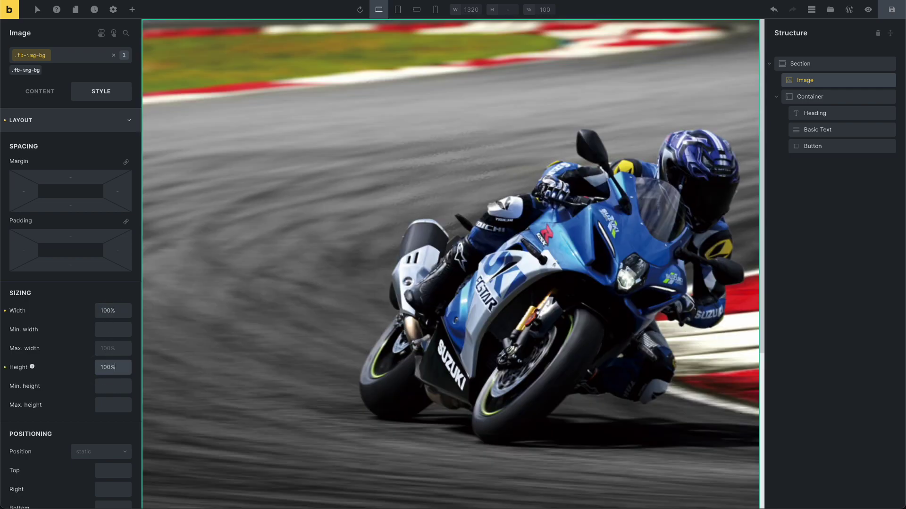
- Position the image class fb-img-bg absolutely with a z-index of -1 so it sits behind the section's content
scroll(106, 357, "down", 4)
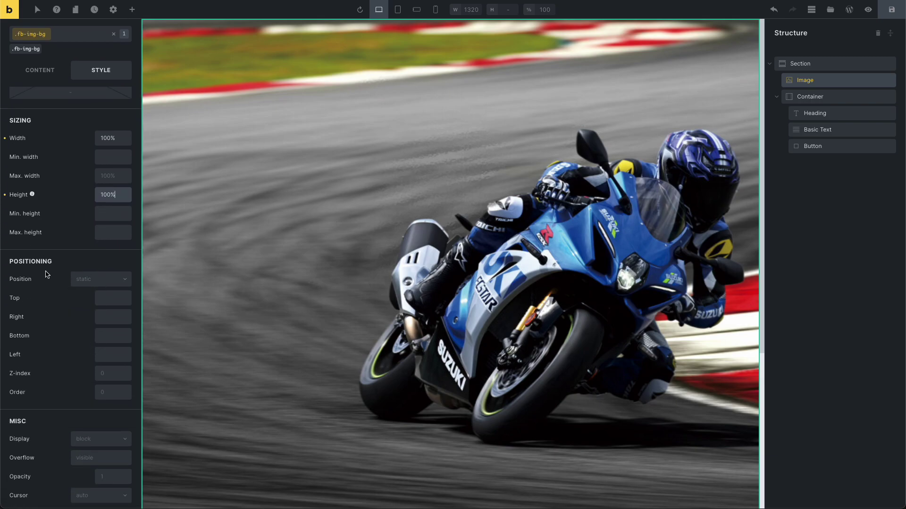
left_click(81, 284)
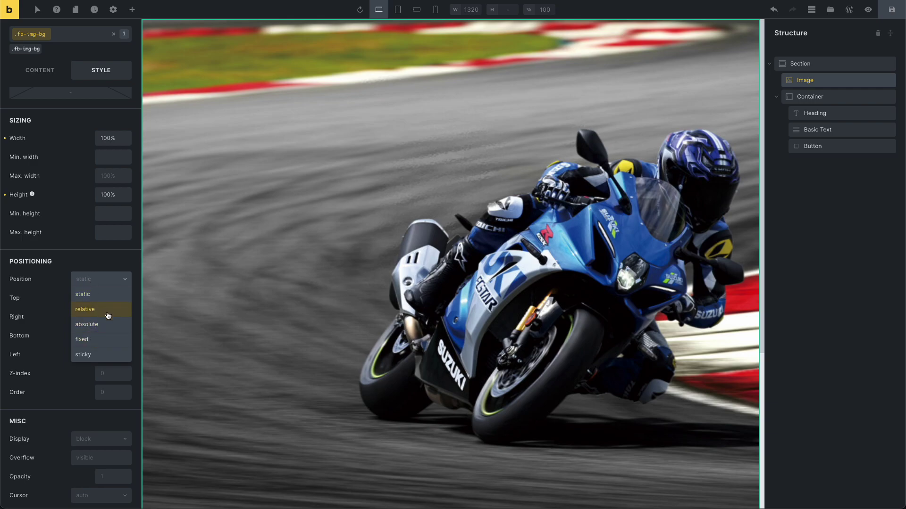
left_click(96, 323)
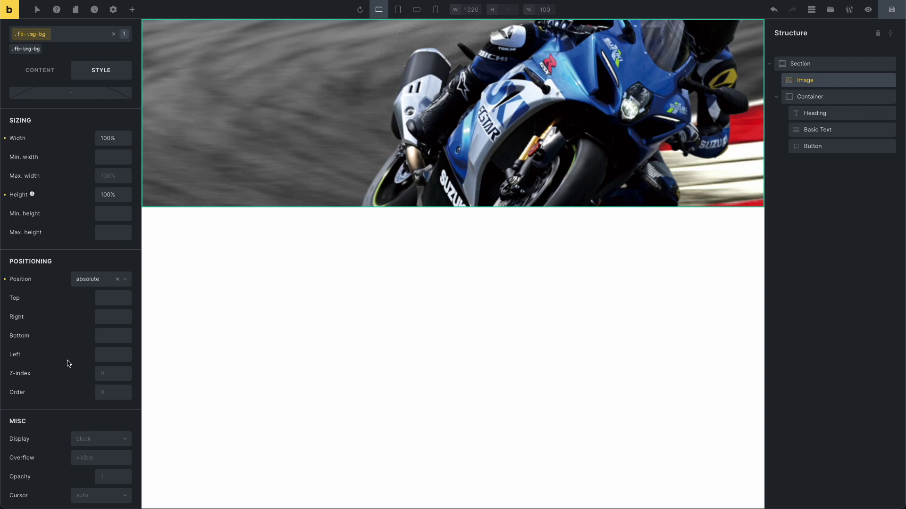
left_click(107, 372)
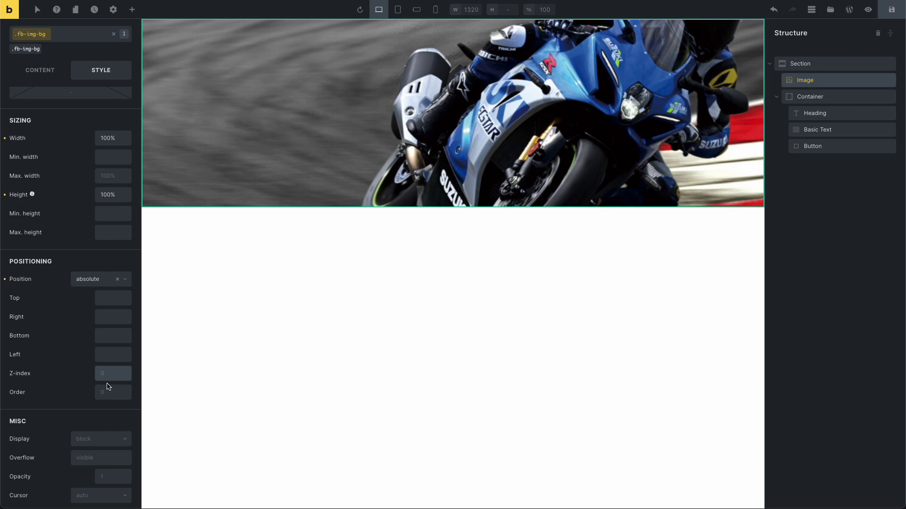
type("-1")
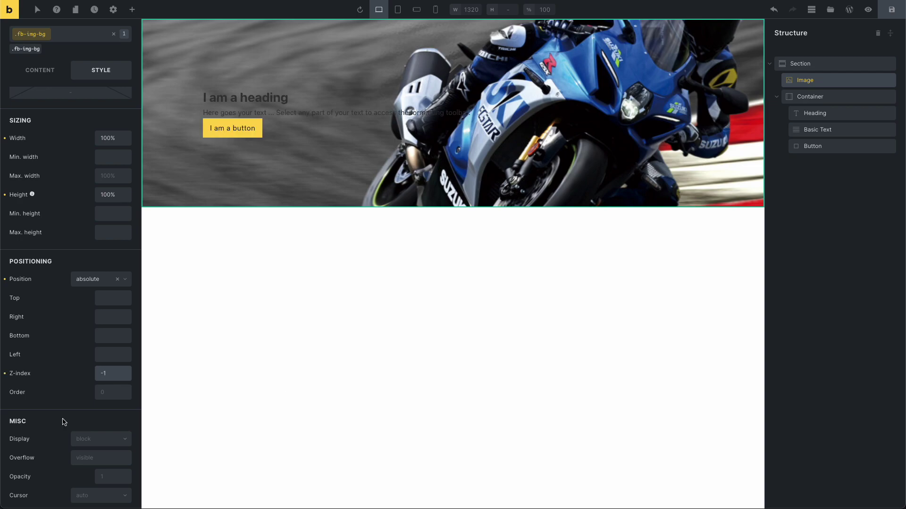
left_click(79, 373)
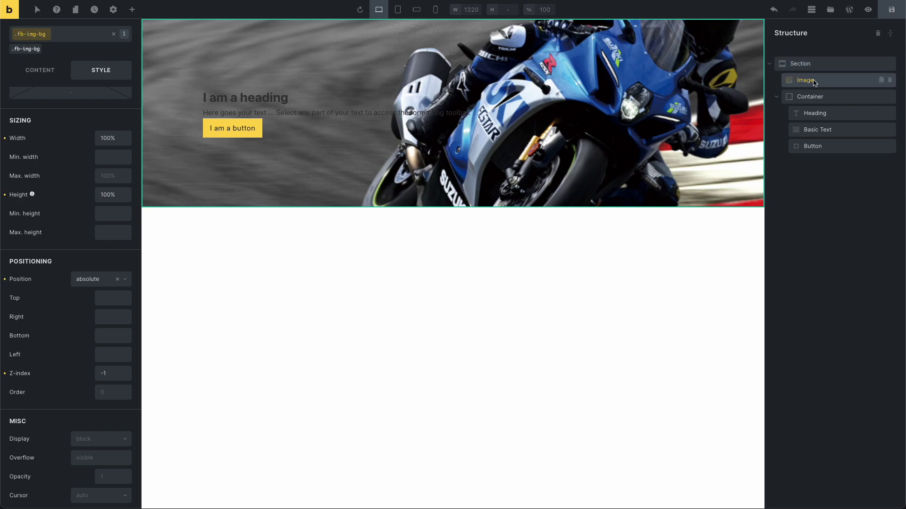
left_click(773, 68)
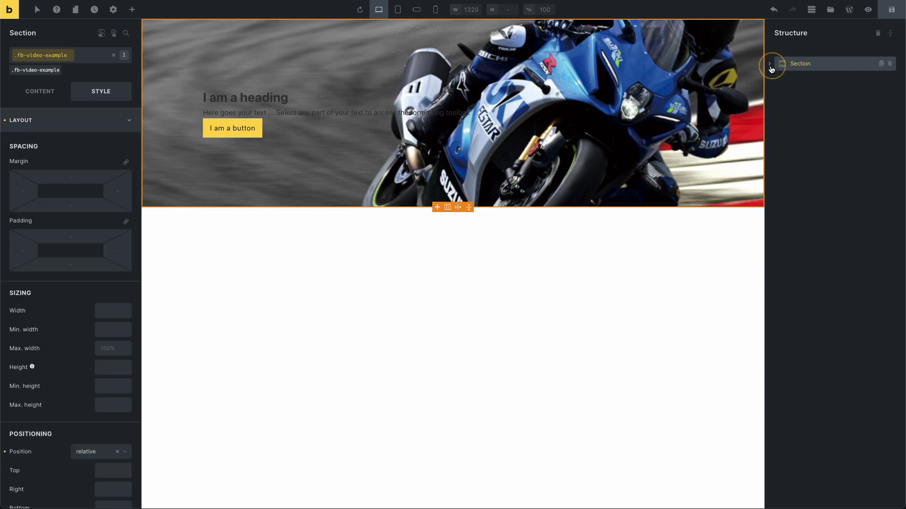
left_click(771, 66)
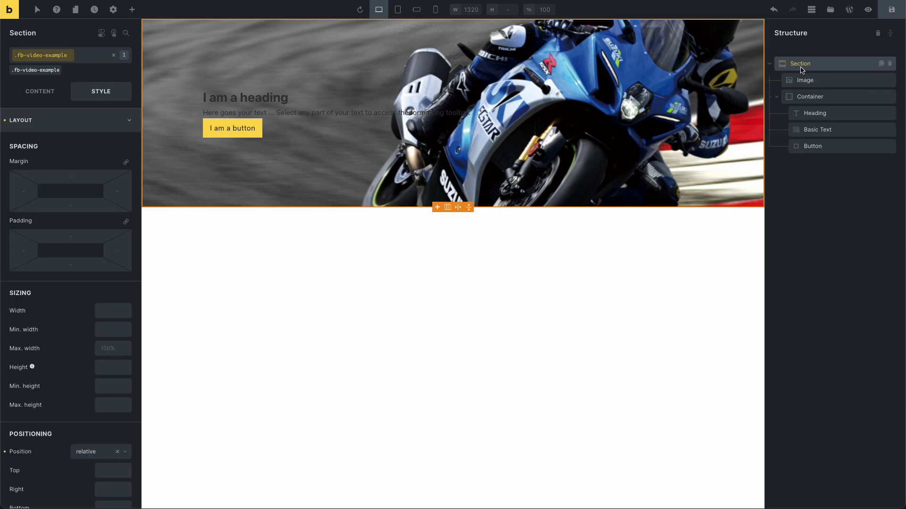
left_click(801, 81)
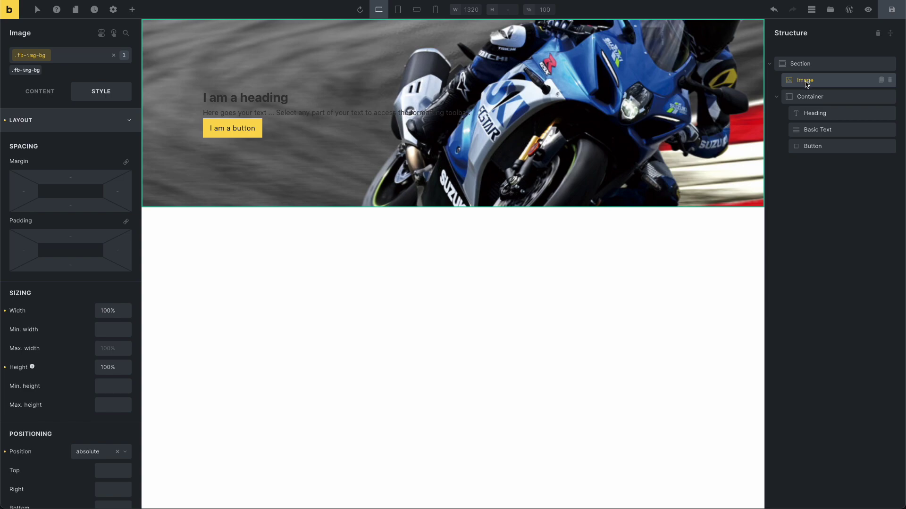
- Set the gradient of the image class fb-img-bg to apply as Overlay and add a first color entry
left_click(63, 121)
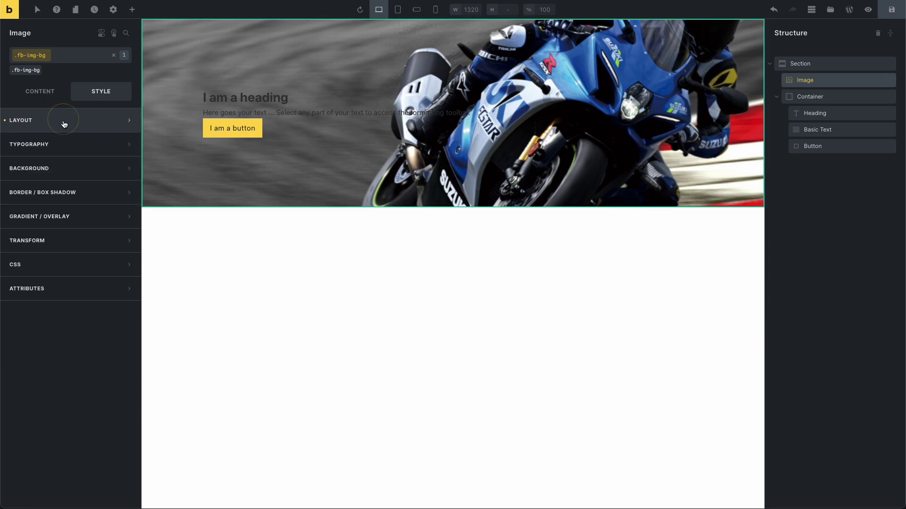
left_click(87, 219)
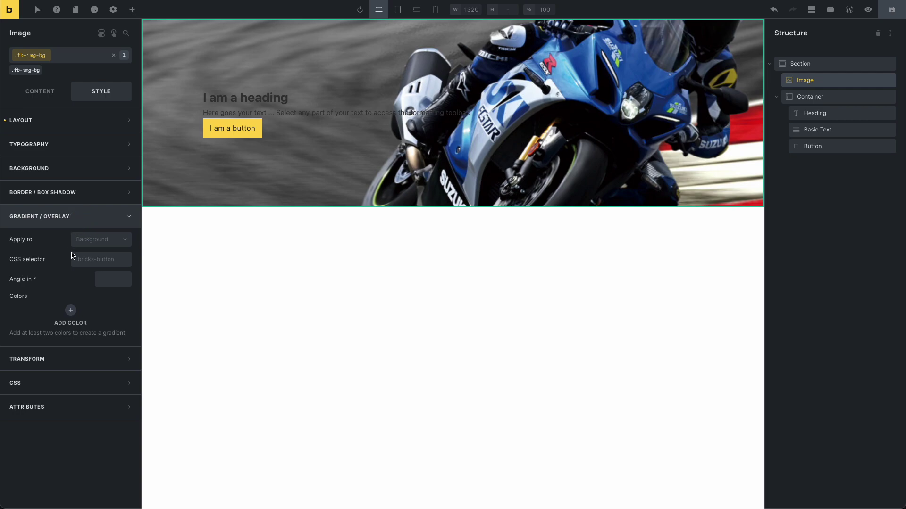
left_click(96, 241)
left_click(98, 268)
left_click(71, 311)
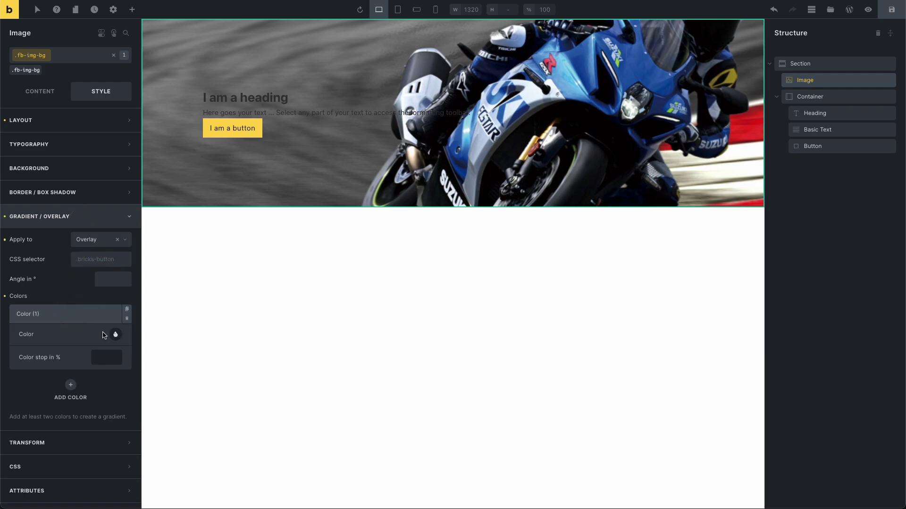
- Set the overlay color to black with an alpha of 0.7
left_click(116, 335)
scroll(95, 349, "down", 1)
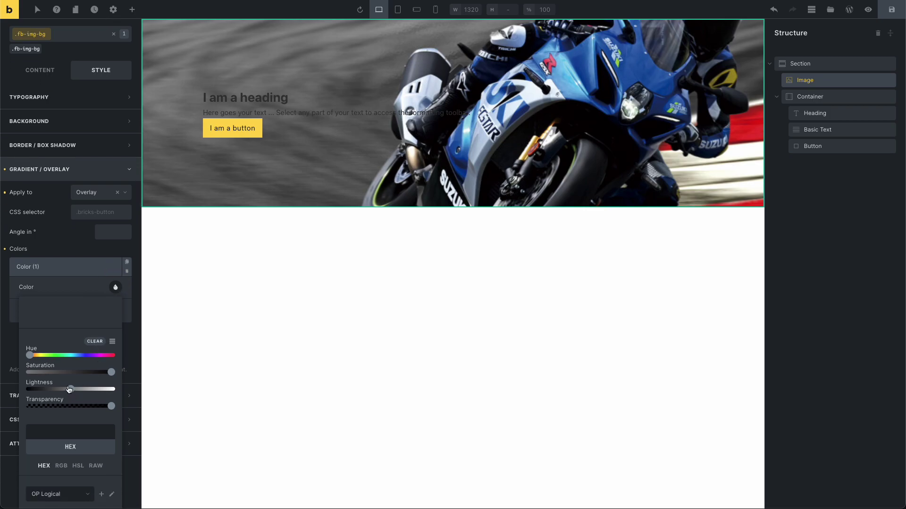
left_click_drag(69, 389, 30, 389)
left_click(90, 406)
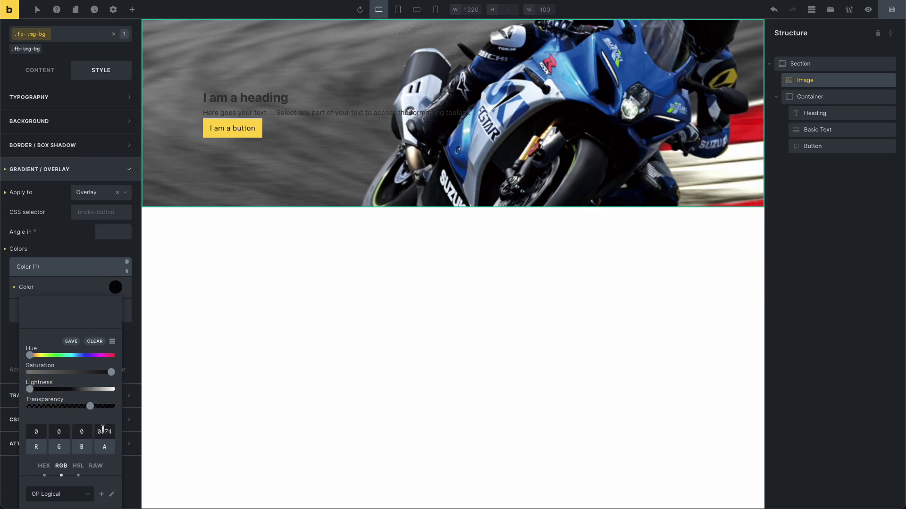
left_click_drag(104, 432, 115, 432)
type("7")
left_click(355, 292)
- Save the page and reload the builder
key("ctrl+s")
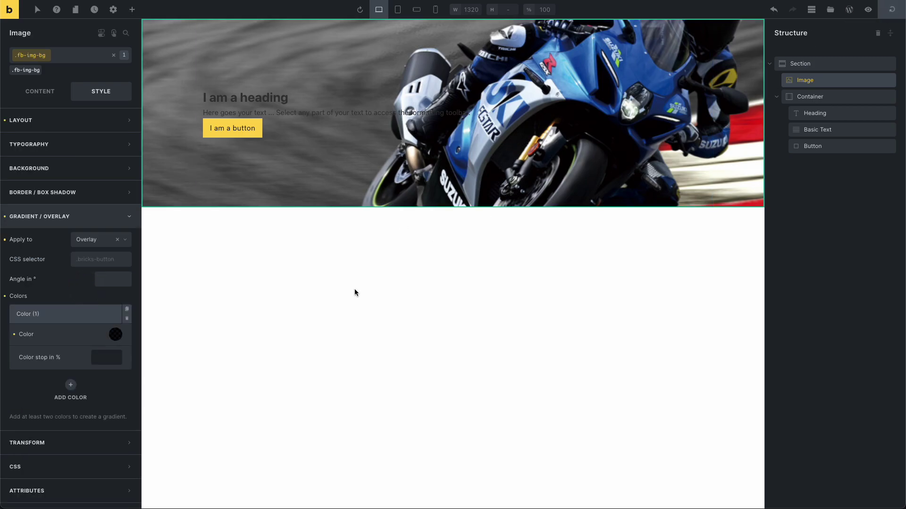
left_click(427, 284)
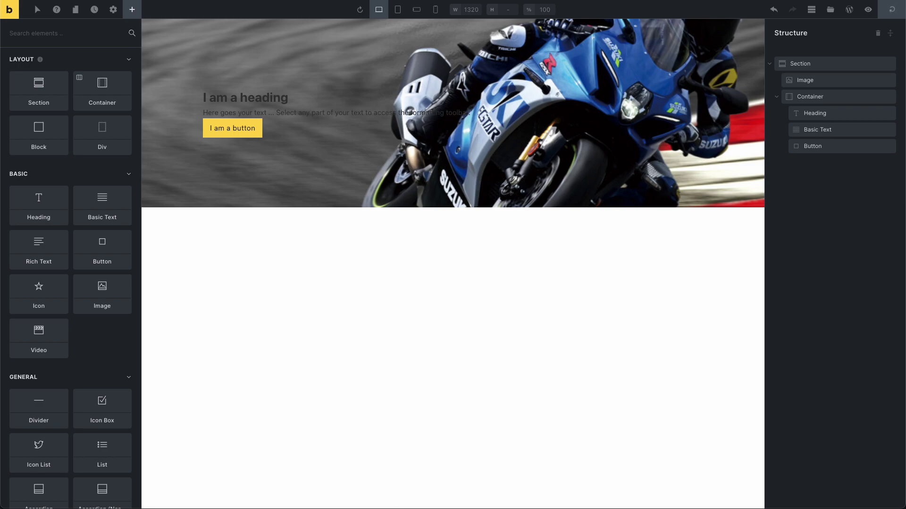
left_click(251, 353)
key("super+r")
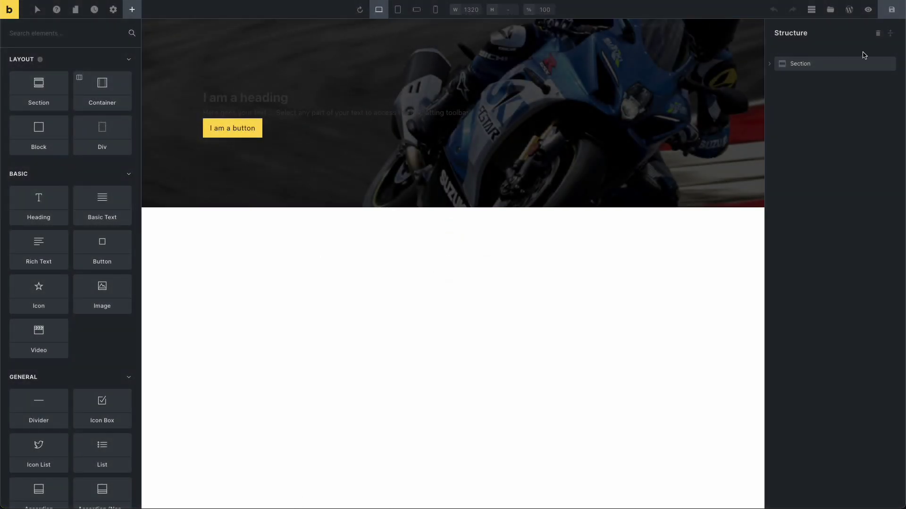
- Set the alpha of the overlay color in the image class fb-img-bg to 0.5
left_click(769, 63)
left_click(797, 80)
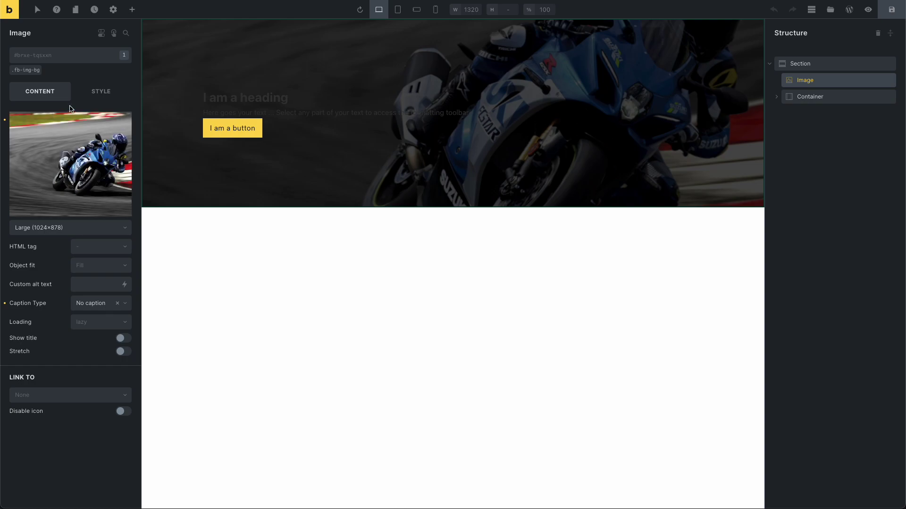
left_click(93, 90)
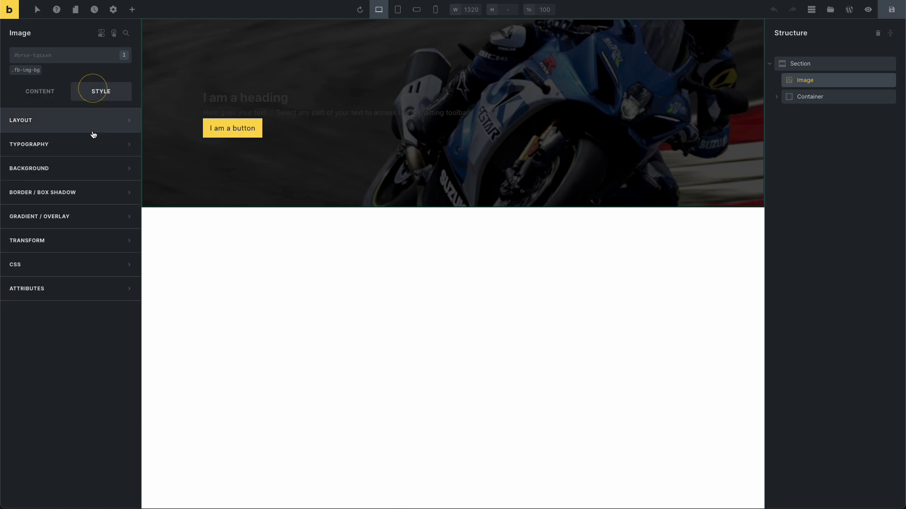
left_click(26, 70)
left_click(71, 216)
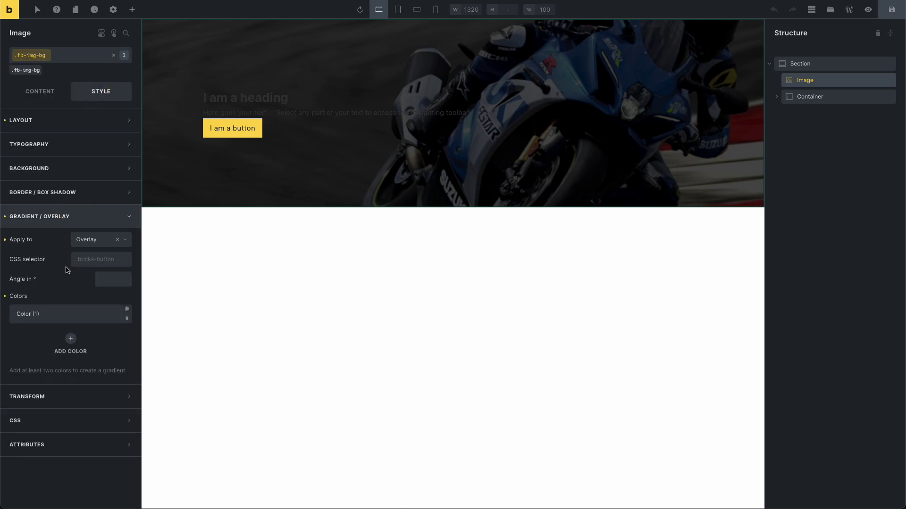
left_click(70, 314)
left_click(115, 335)
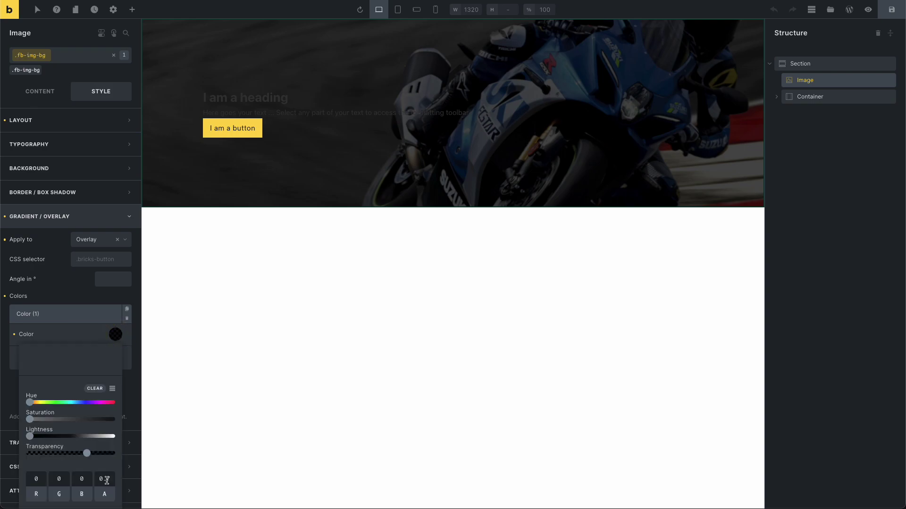
left_click_drag(106, 481, 114, 481)
type("6")
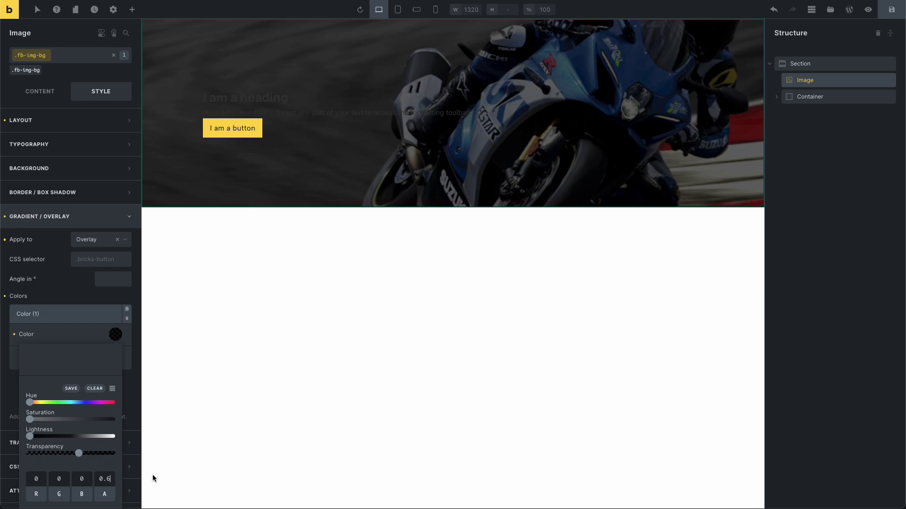
key("BackSpace")
type("5")
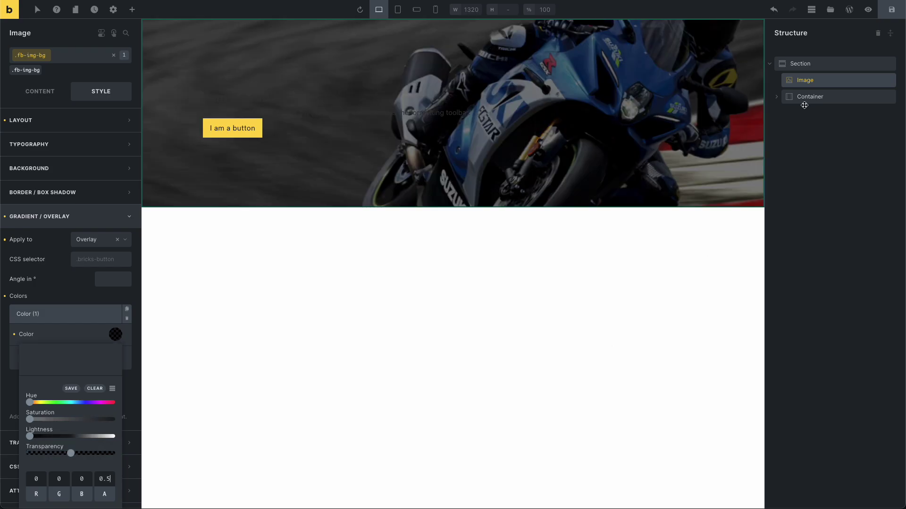
- Set the typography color of the heading class fb-video-example__heading to white (#ffffff)
left_click(776, 97)
left_click(811, 113)
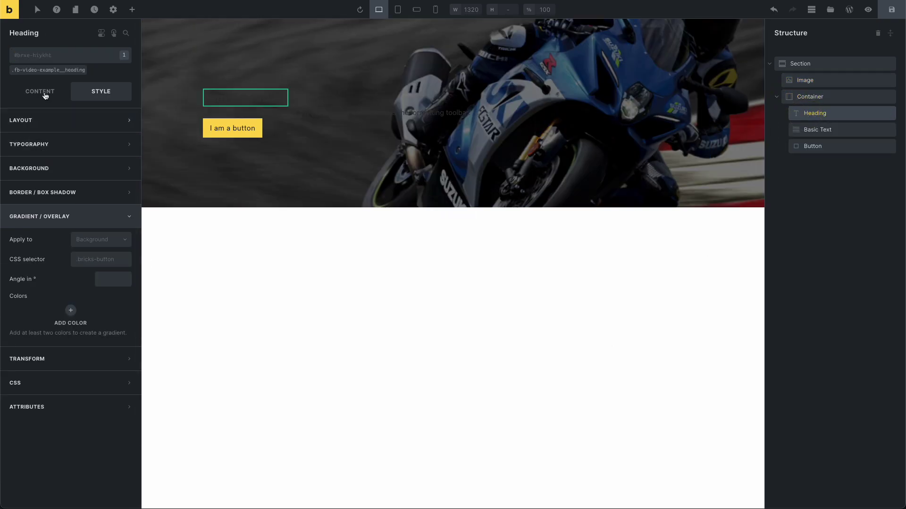
left_click(47, 70)
left_click(63, 145)
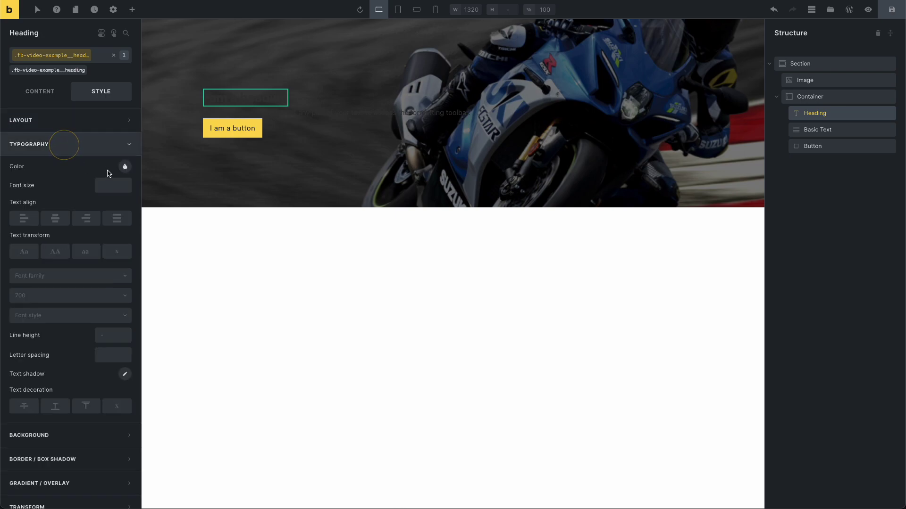
left_click(125, 166)
left_click_drag(71, 274, 168, 276)
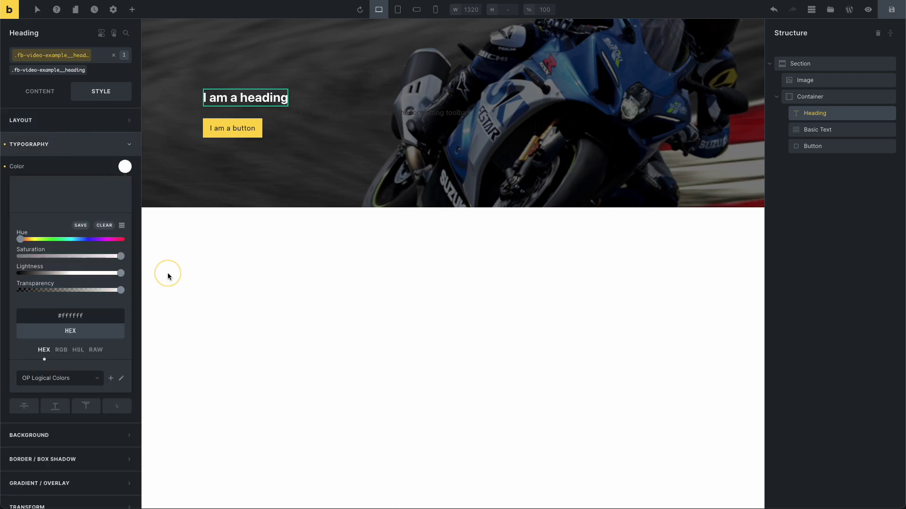
- Set the typography color of the basic text class fb-video-example__intro to white (#ffffff)
left_click(800, 128)
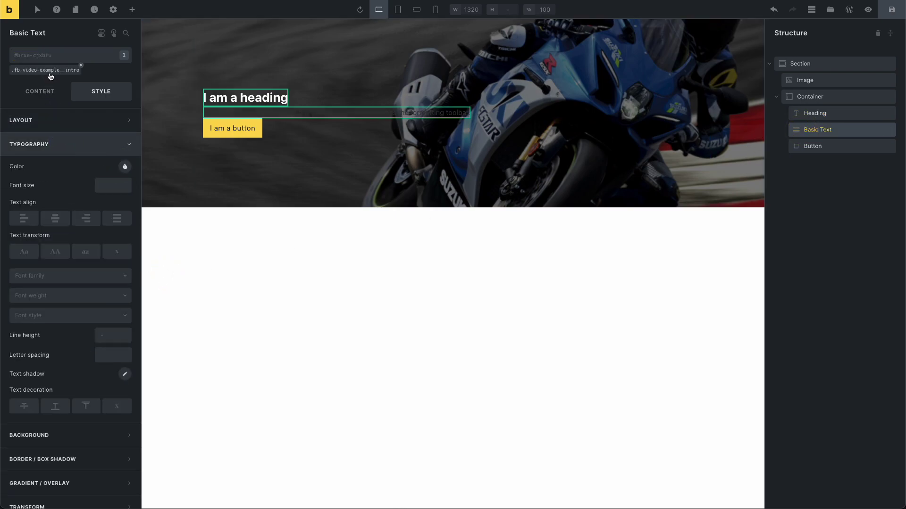
left_click(50, 73)
left_click(125, 167)
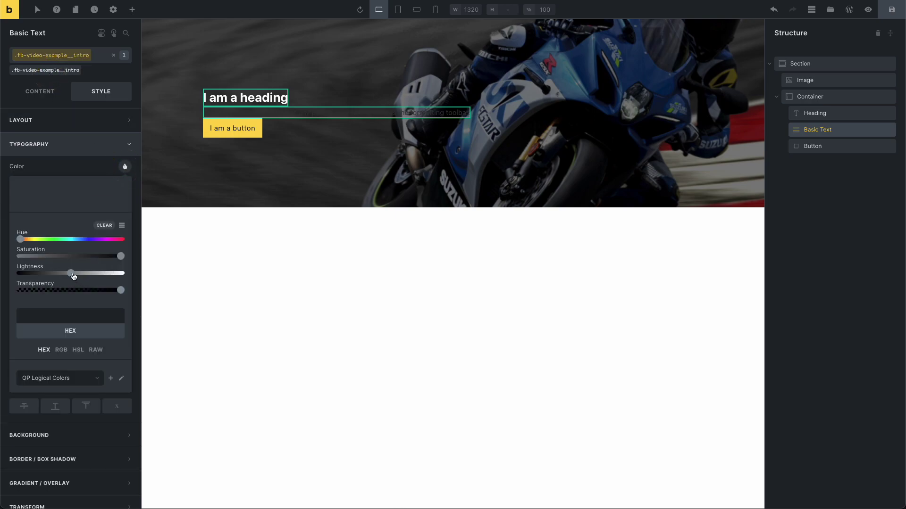
left_click_drag(73, 276, 135, 276)
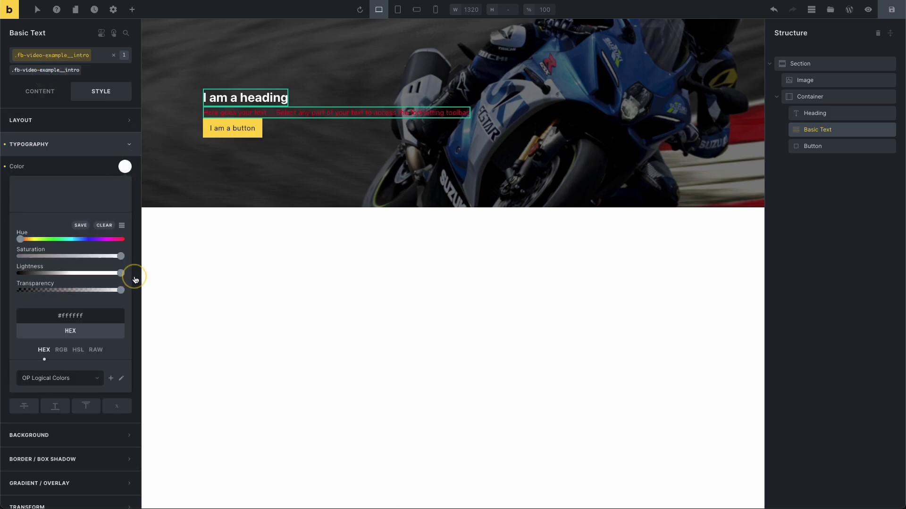
- Set the row gap of the container class fb-video-example__container to 2rem and save the page
left_click(810, 96)
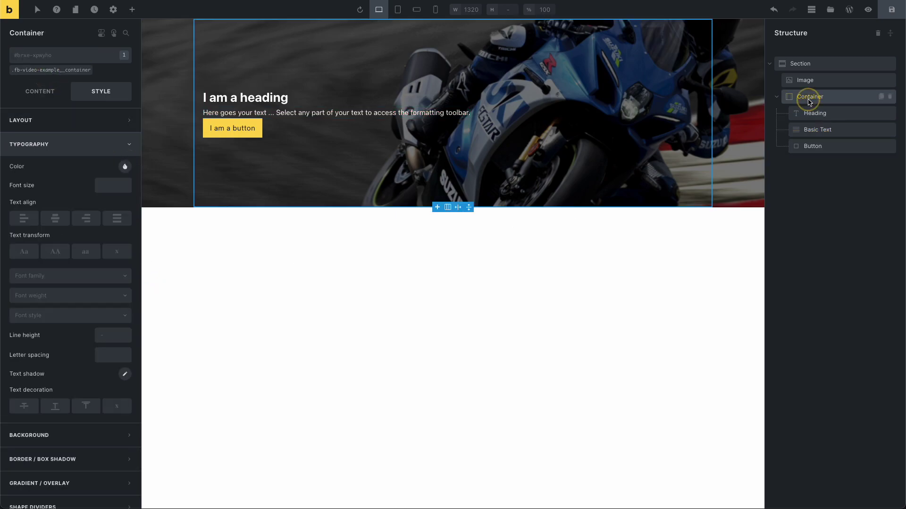
left_click(45, 92)
left_click(112, 332)
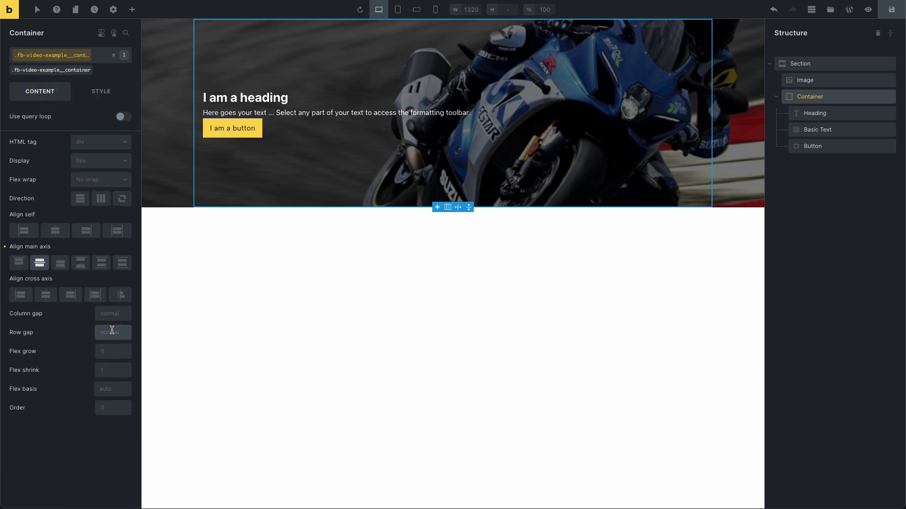
type("2rem")
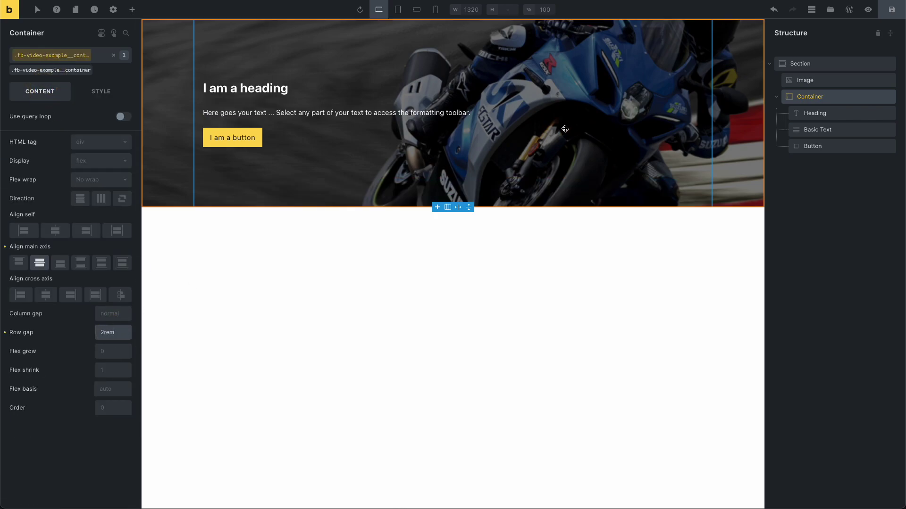
left_click(891, 10)
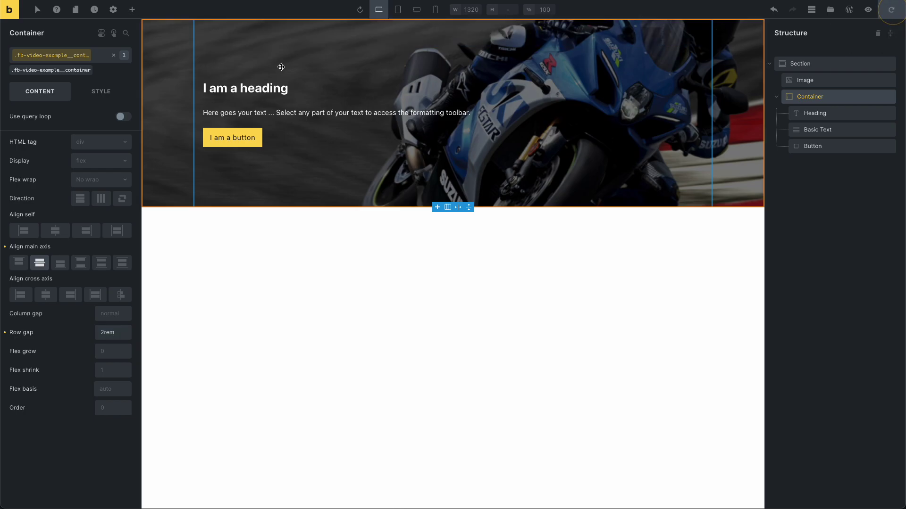
- Open the page's front end to view the finished section
right_click(9, 13)
key("Escape")
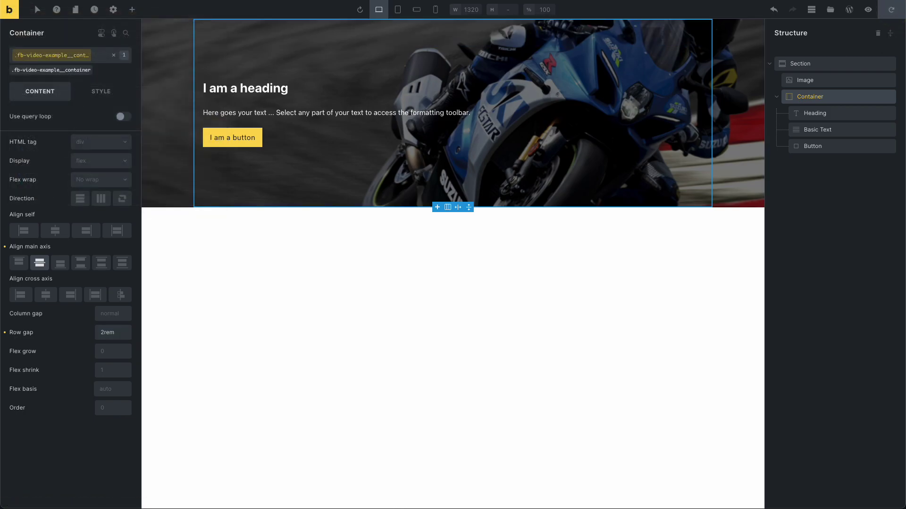
left_click(10, 9)
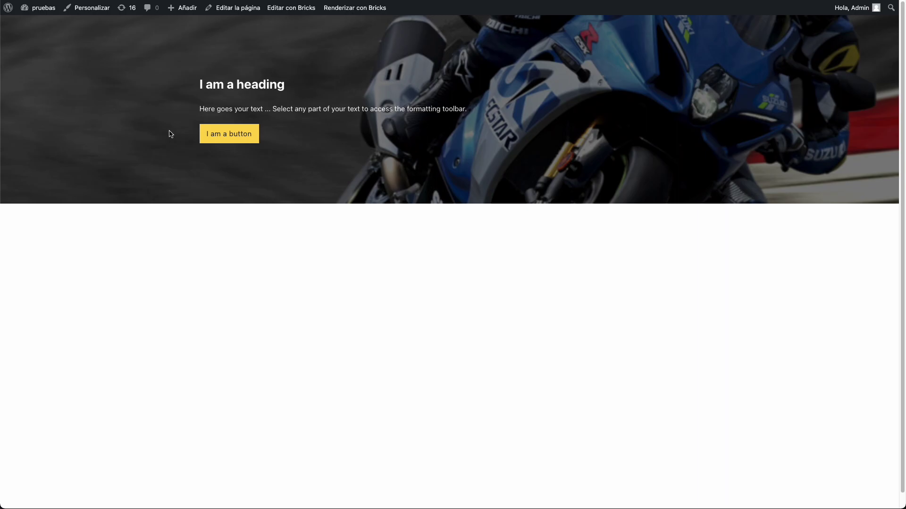
- Inspect the section's HTML in the browser's developer tools, down to the img tag and its attributes inside the fb-img-bg figure
right_click(85, 131)
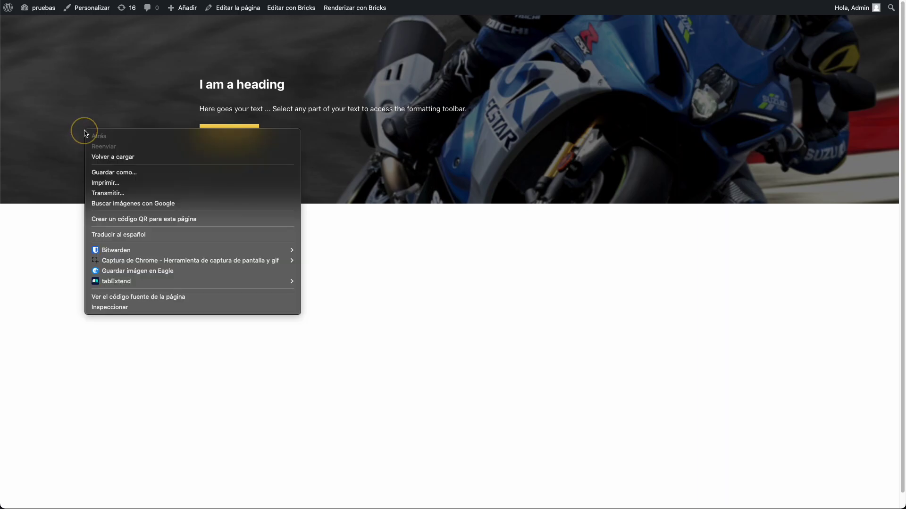
left_click(117, 308)
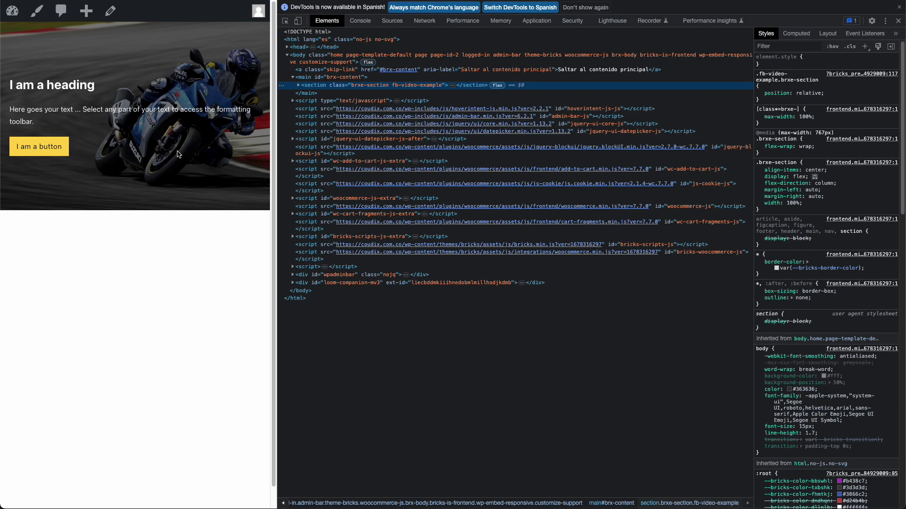
left_click(298, 86)
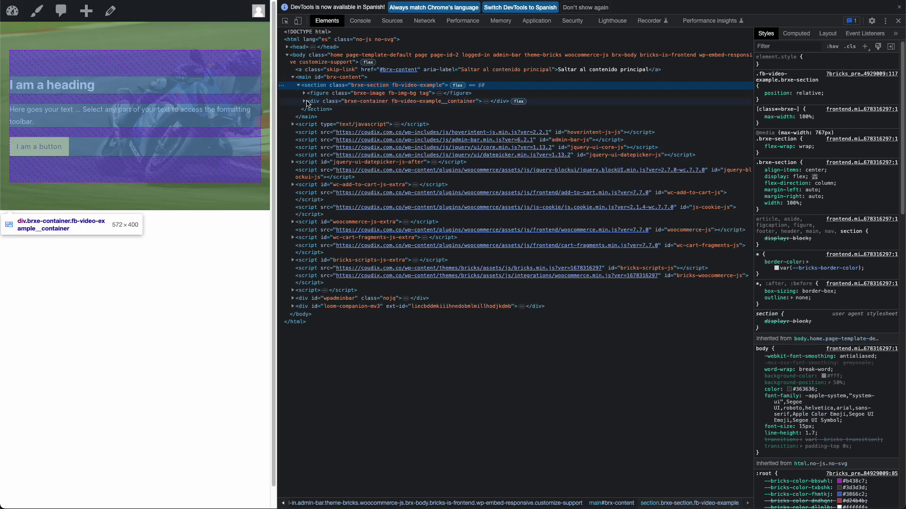
left_click(304, 93)
left_click(326, 112)
mouse_move(431, 142)
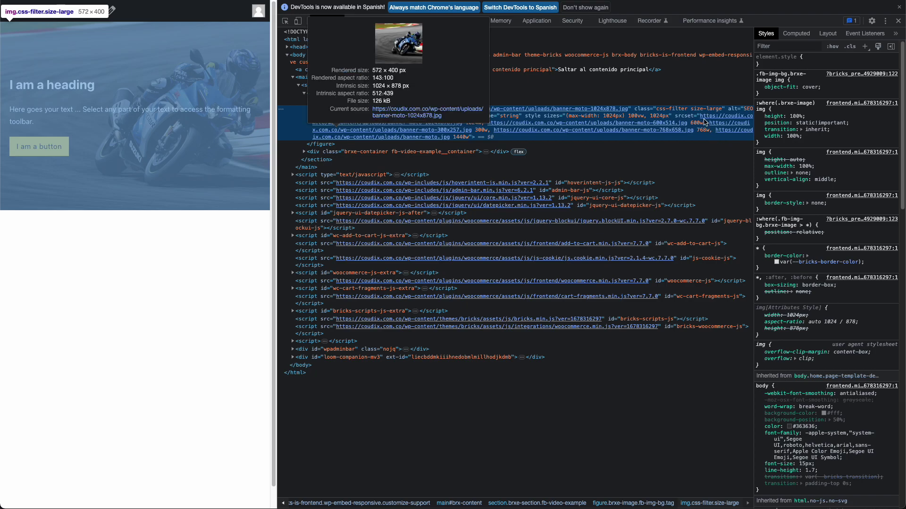
double_click(748, 109)
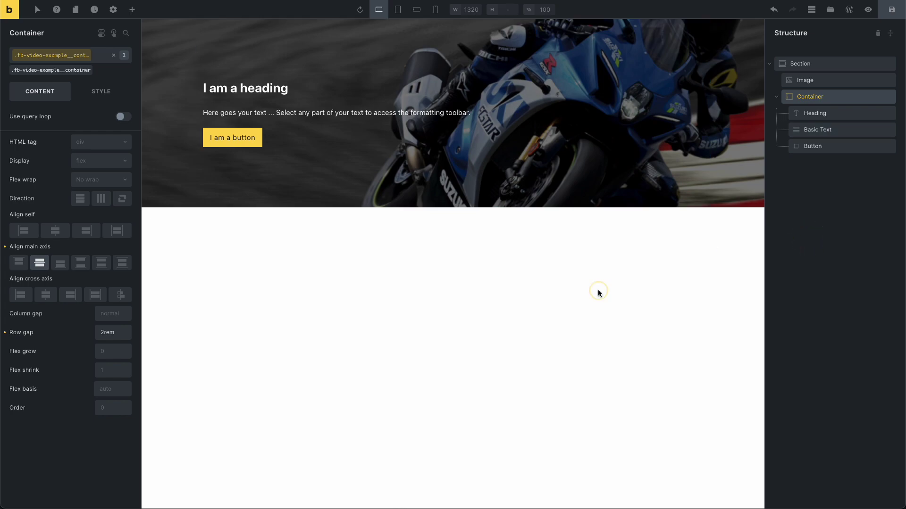
left_click(598, 290)
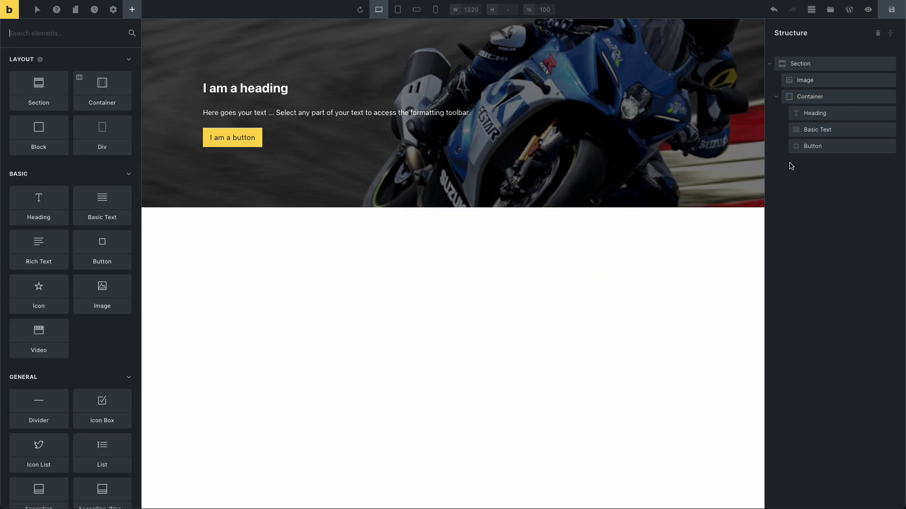
left_click(805, 80)
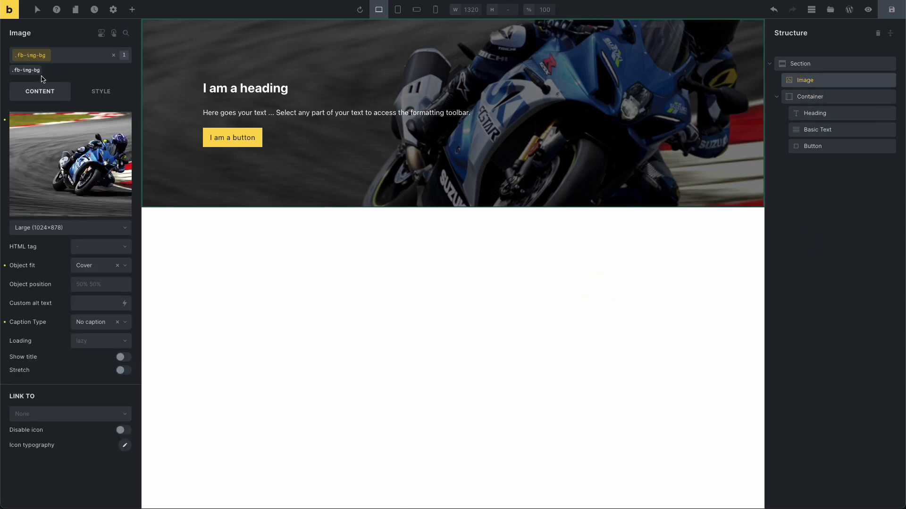
- Add a second section to the page below the existing one
mouse_move(14, 77)
left_click(679, 249)
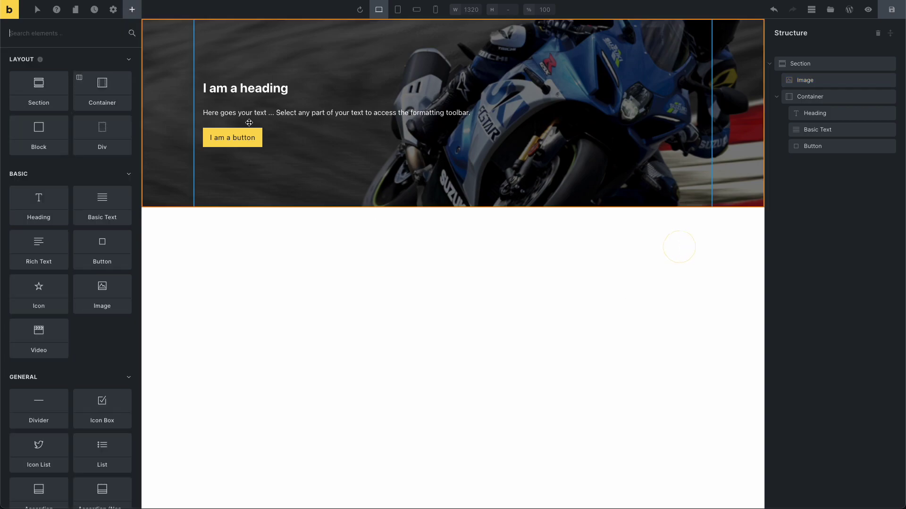
left_click(45, 98)
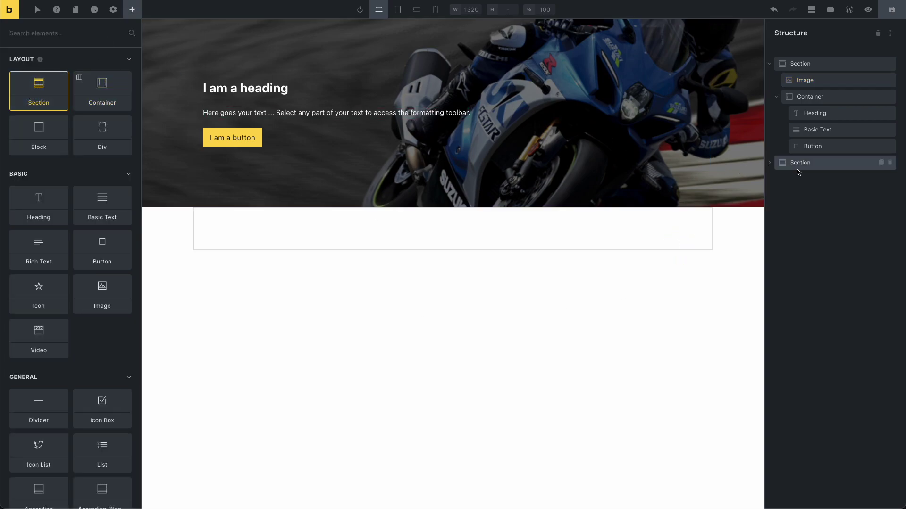
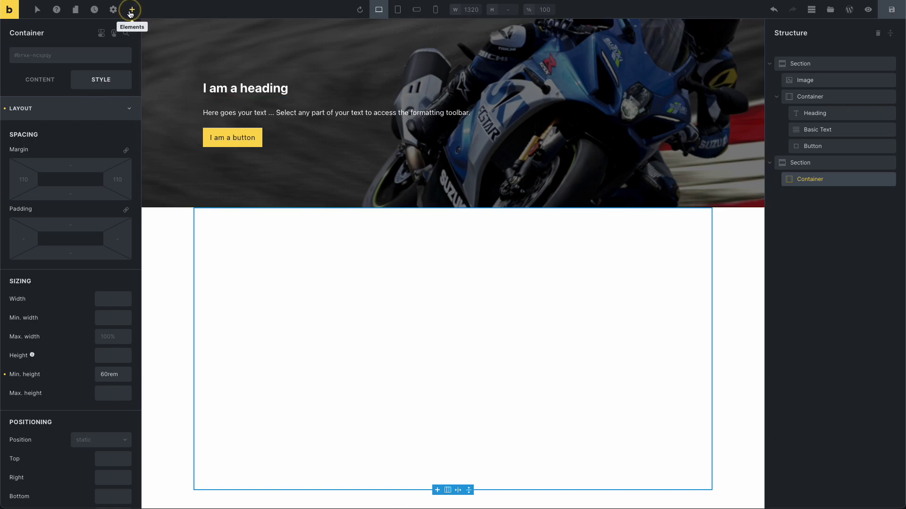
- Add a heading and a basic text to the second section's container and center its content along the main axis
left_click(132, 9)
left_click(54, 214)
left_click(101, 206)
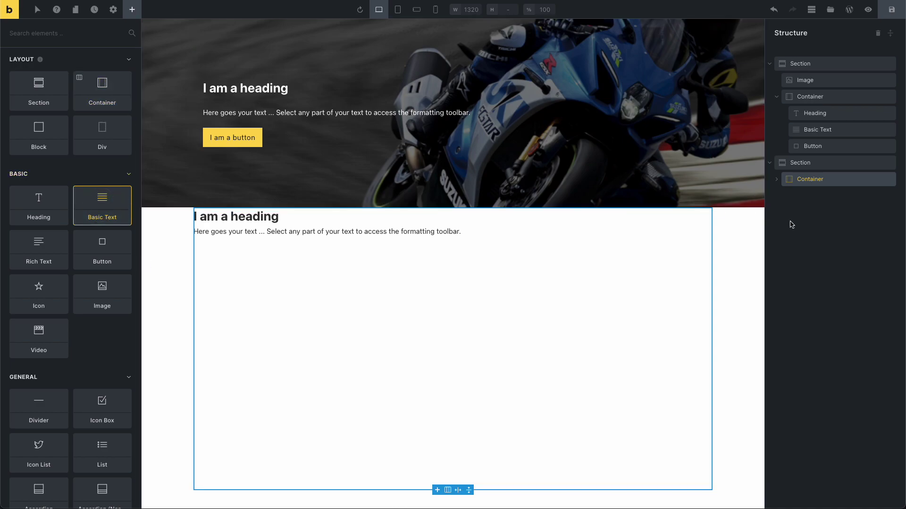
left_click(794, 182)
left_click(40, 79)
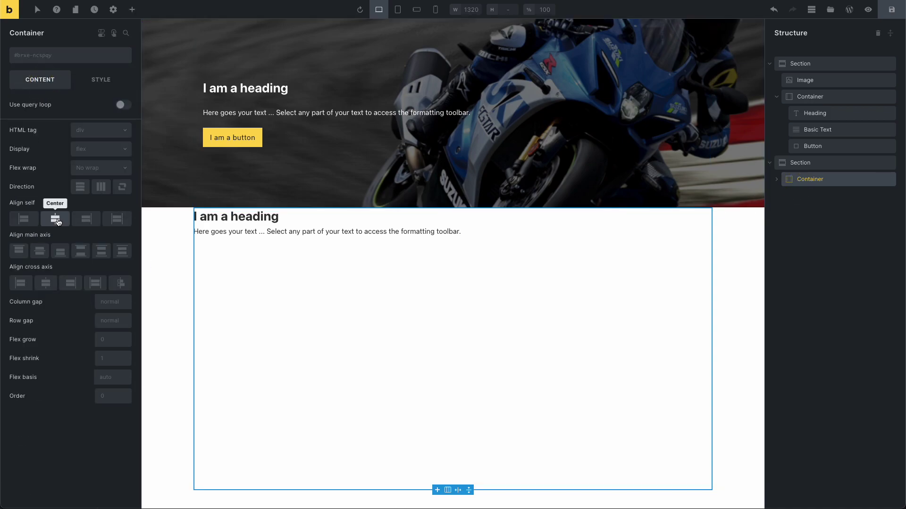
left_click(40, 251)
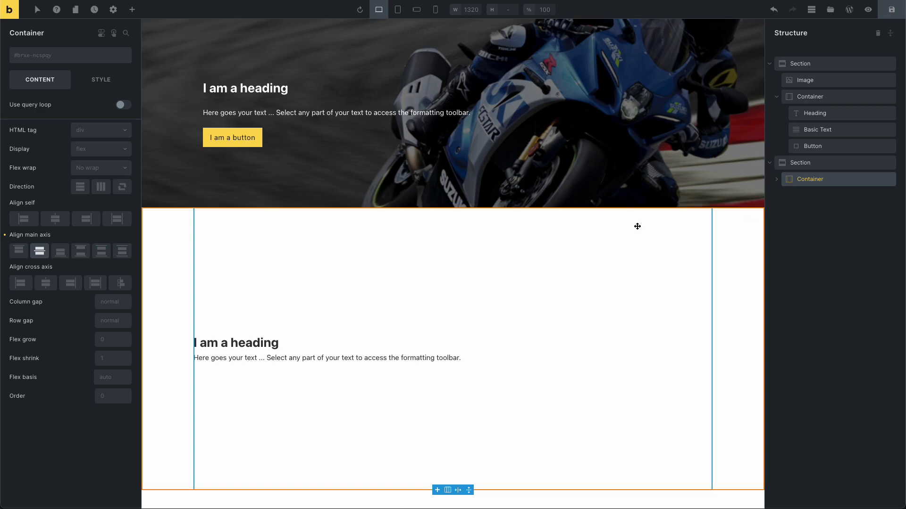
- Set the second section's position to relative
left_click(236, 343)
left_click(101, 81)
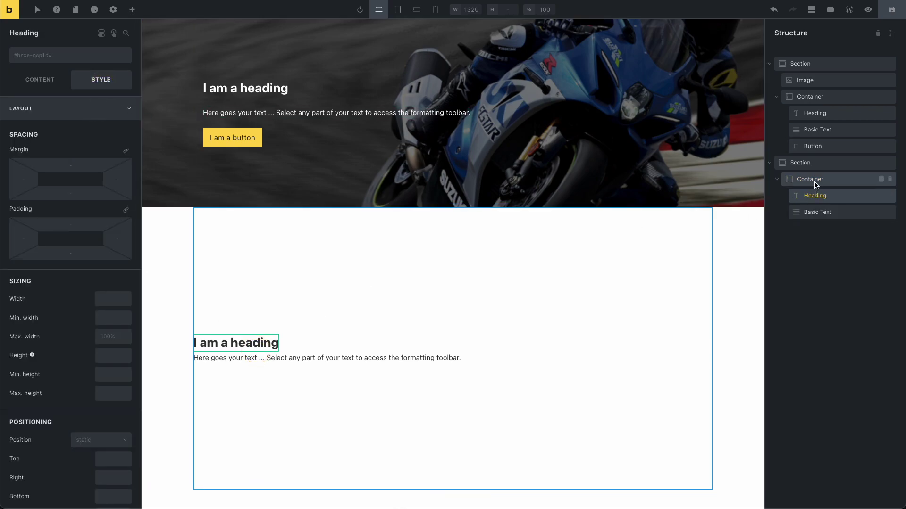
left_click(801, 163)
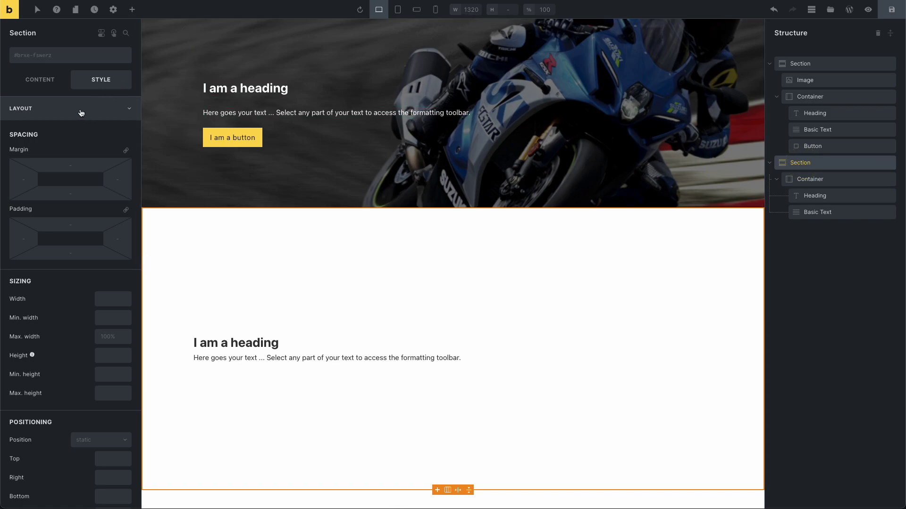
scroll(55, 407, "down", 3)
left_click(95, 358)
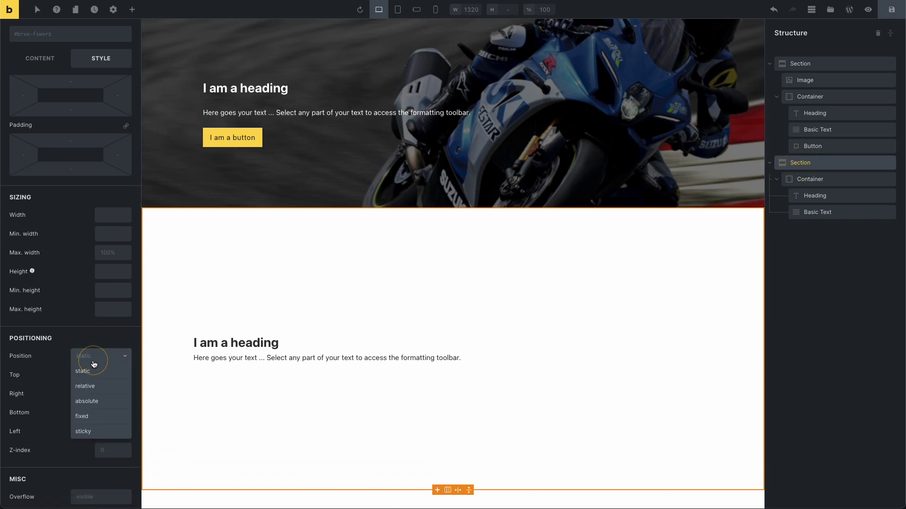
left_click(90, 386)
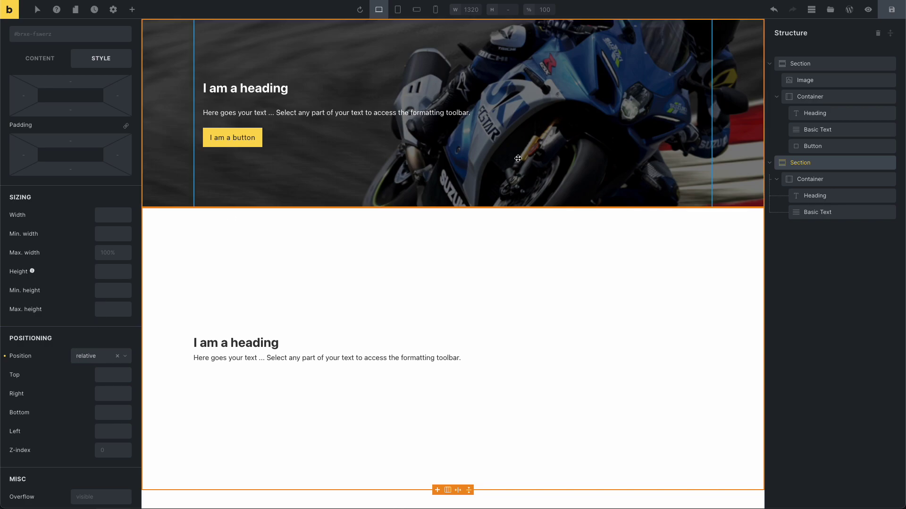
- Place an image element above the container in the second section and insert imagen_2023-02-10_165129845.png from the media library
left_click_drag(789, 176, 808, 186)
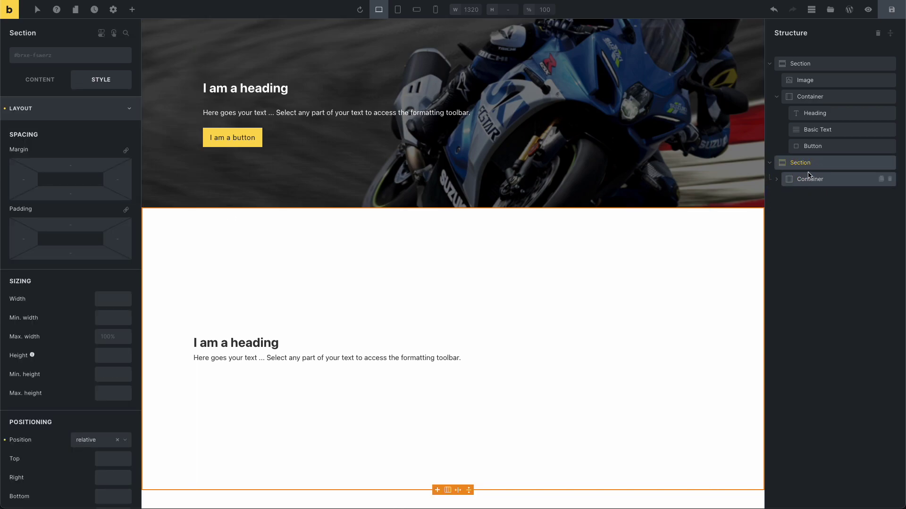
left_click(132, 10)
left_click_drag(99, 277, 801, 178)
left_click(803, 179)
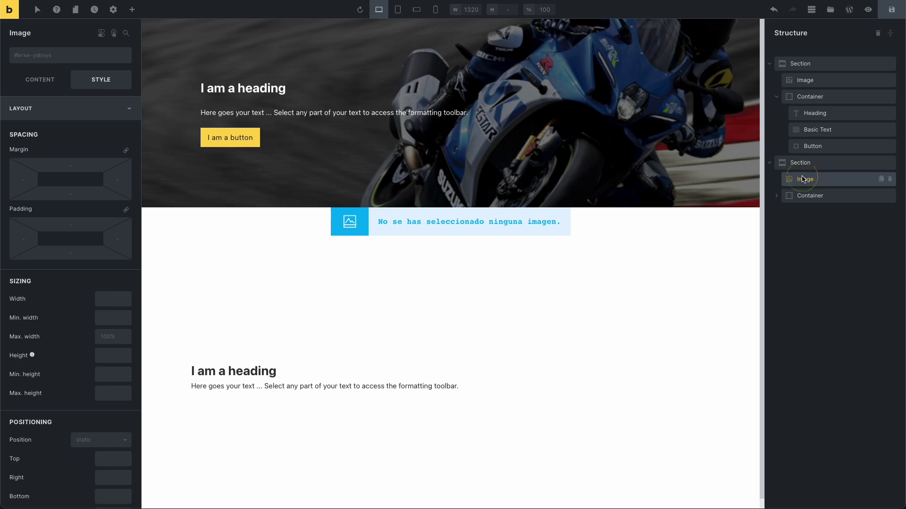
left_click(41, 81)
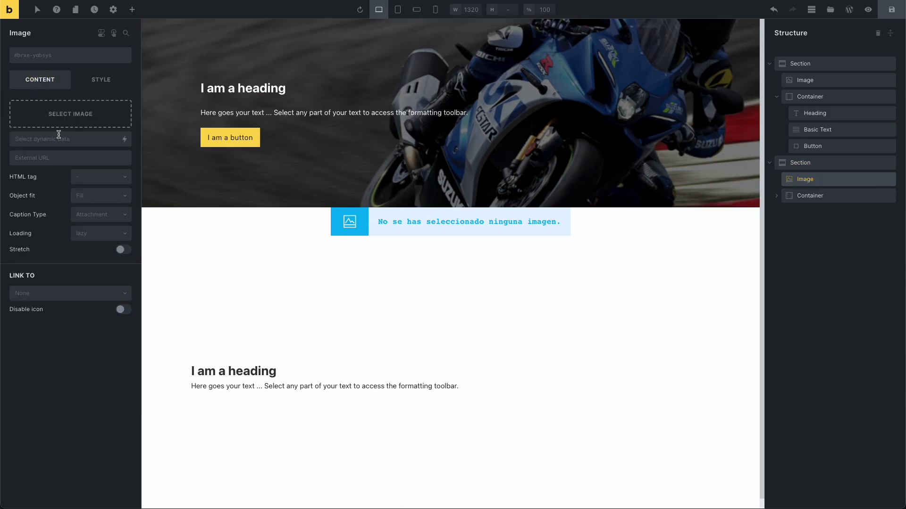
left_click(66, 116)
left_click(75, 146)
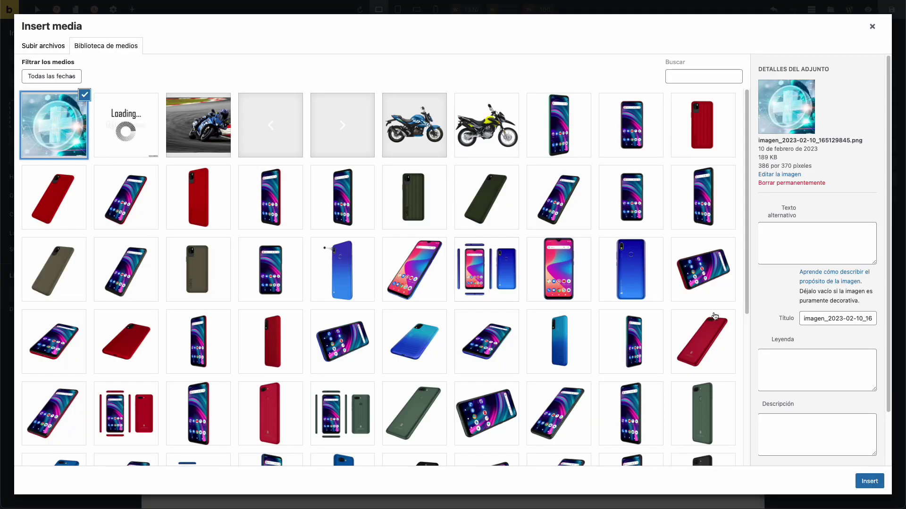
left_click(869, 481)
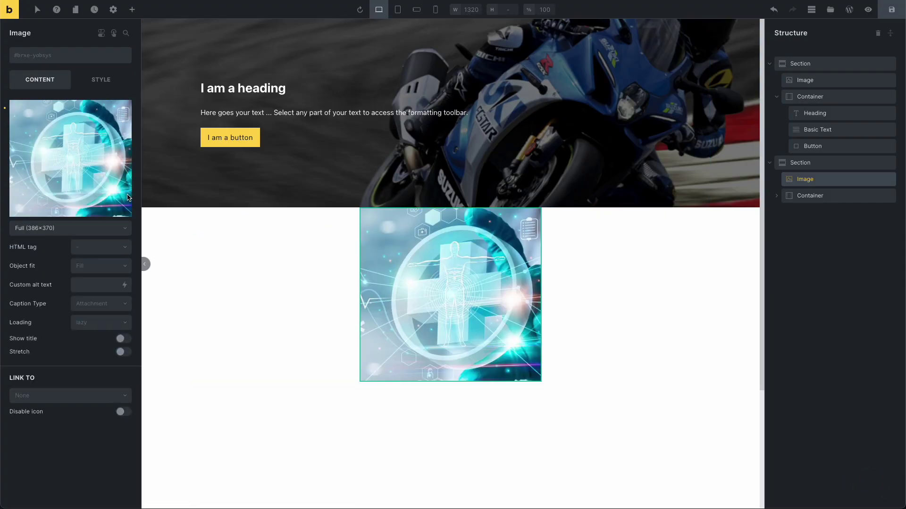
- Assign the existing class fb-img-bg to the second section's image
left_click(50, 57)
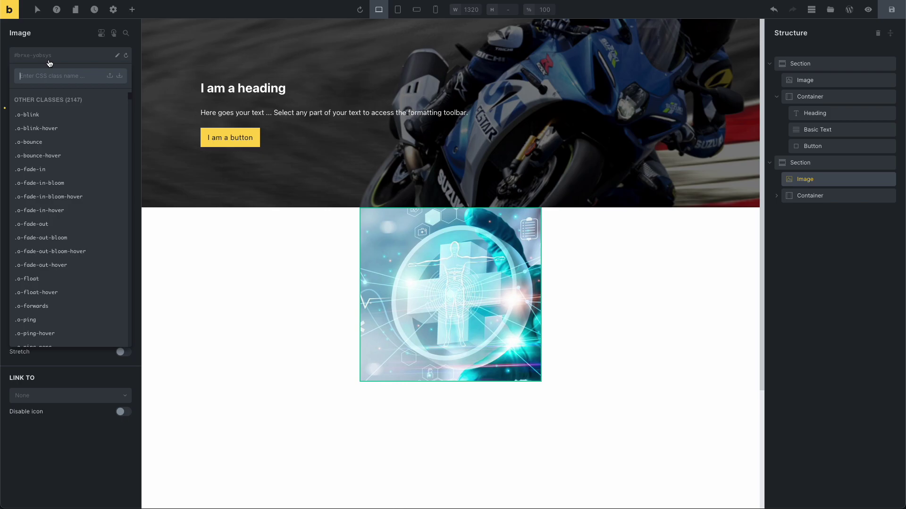
type("fb-img-b")
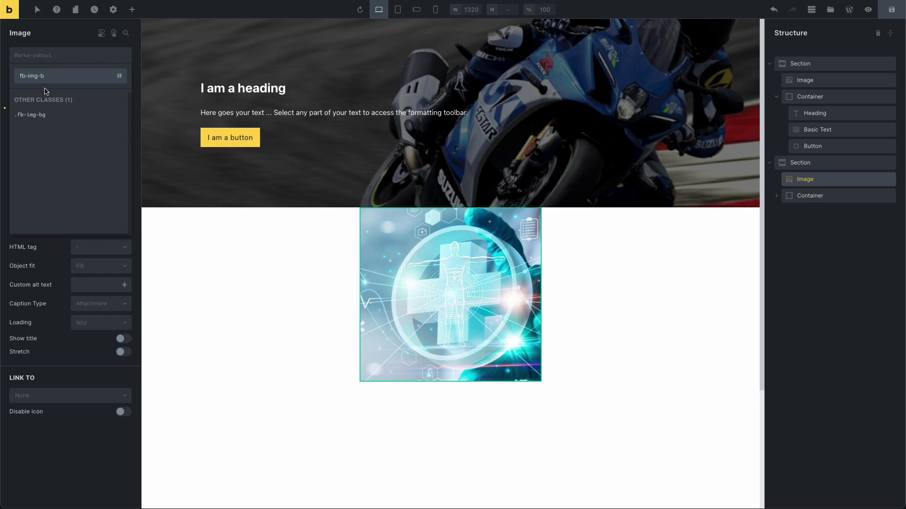
left_click(41, 115)
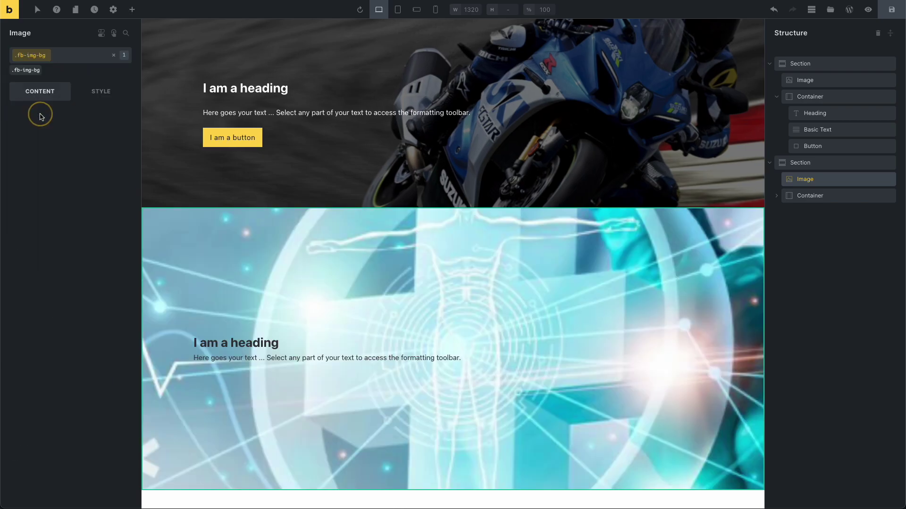